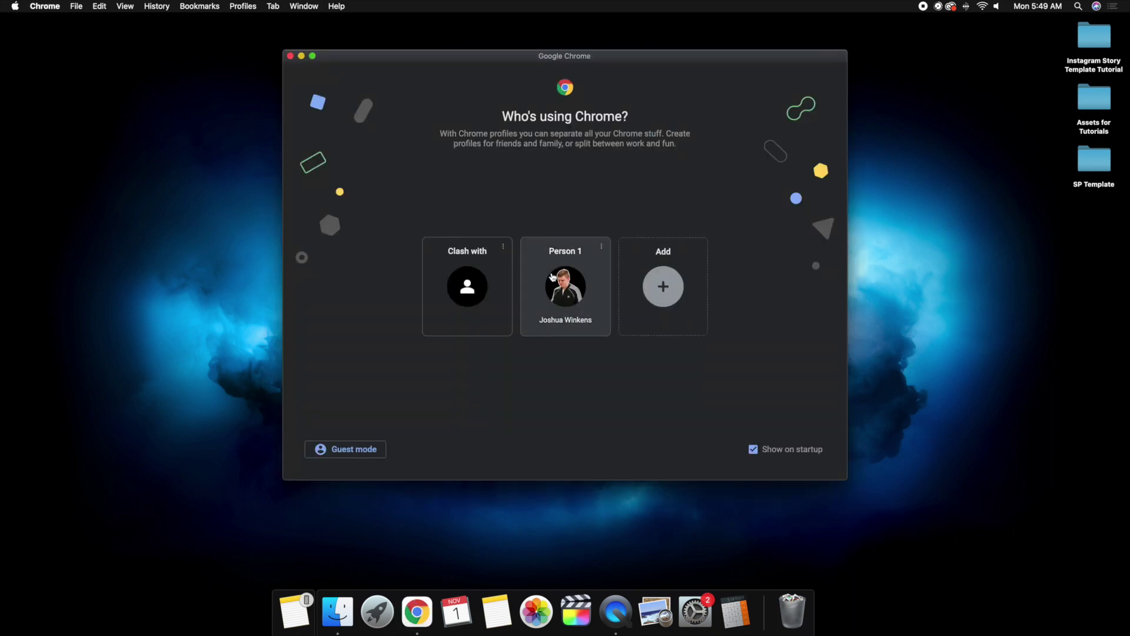
Step: Open Canva in the personal browser profile and search its templates for "youtube end screen"
{"action": "left_click", "coordinate": [555, 283]}
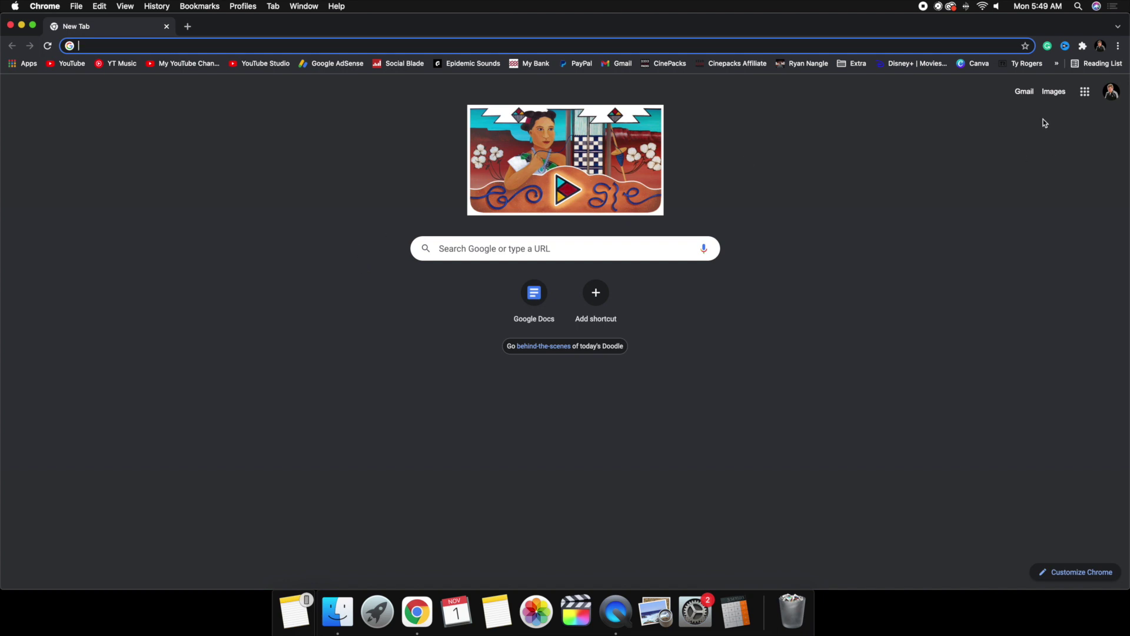
{"action": "left_click", "coordinate": [976, 69]}
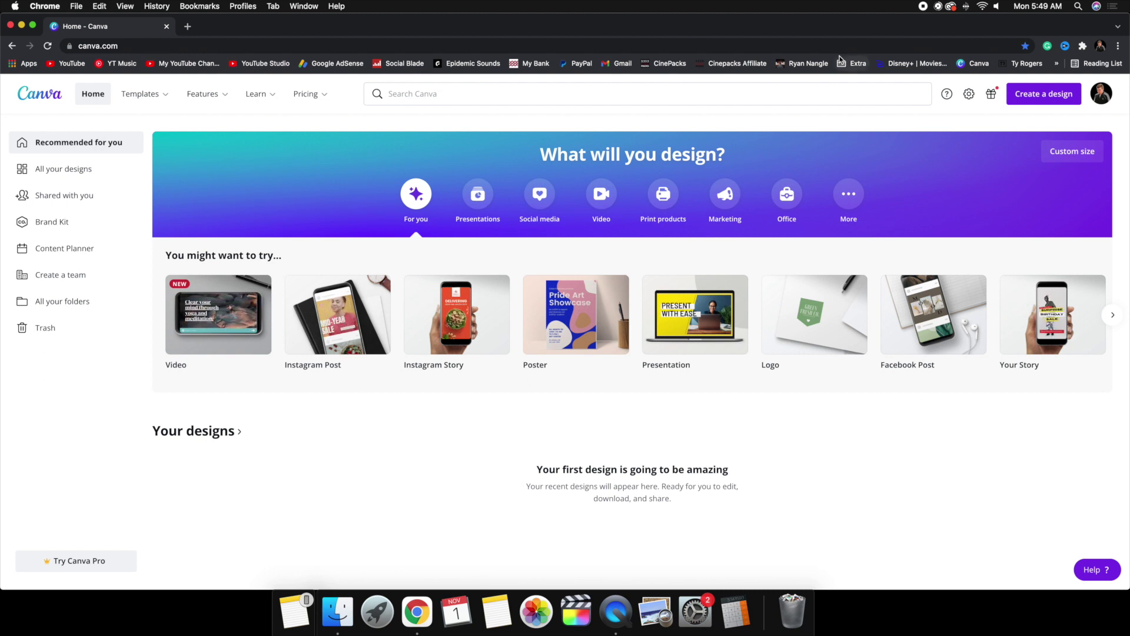
{"action": "left_click", "coordinate": [417, 92]}
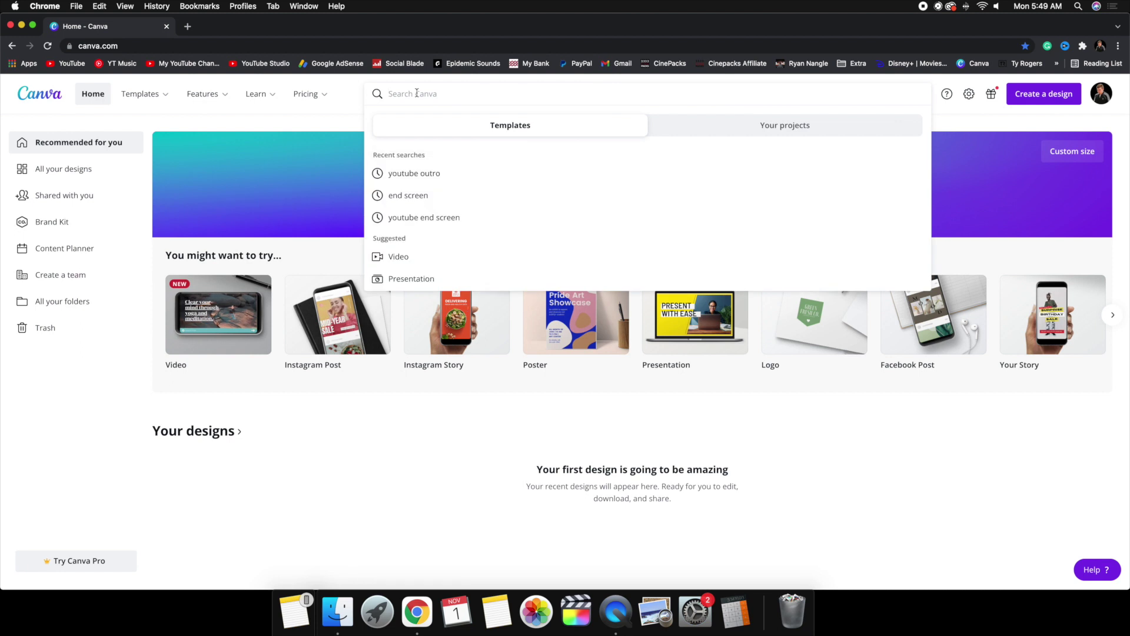
{"action": "left_click", "coordinate": [411, 218]}
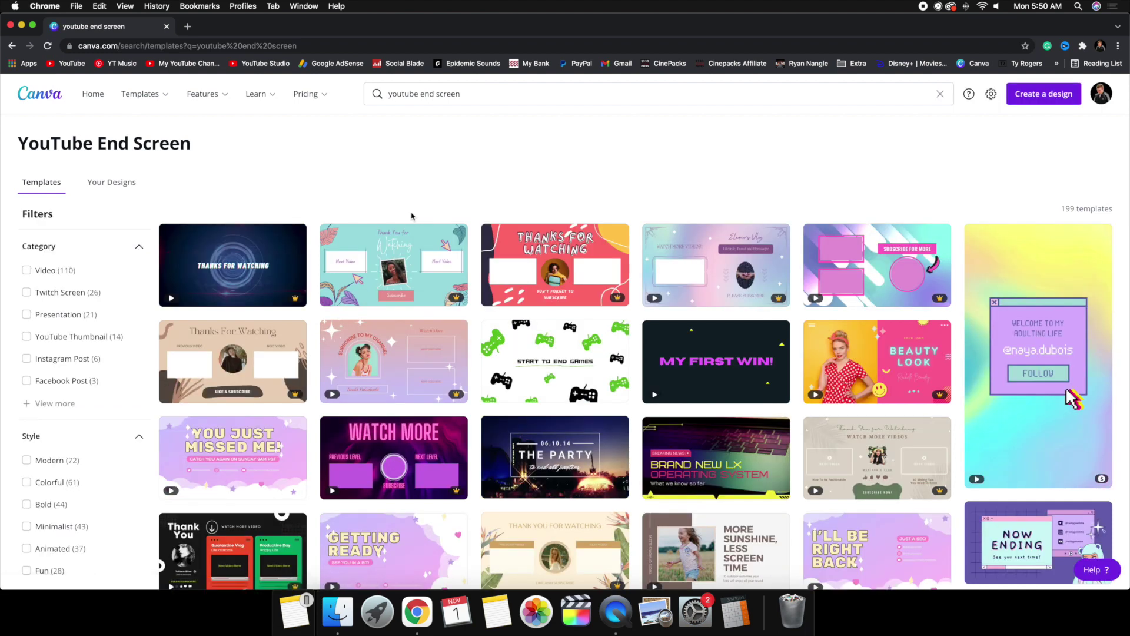
Step: Open the free black "Stream is ending soon" template with cyan text for editing and close the search results
{"action": "scroll", "coordinate": [412, 216], "scroll_direction": "down", "scroll_amount": 3}
{"action": "scroll", "coordinate": [412, 216], "scroll_direction": "down", "scroll_amount": 4}
{"action": "scroll", "coordinate": [412, 216], "scroll_direction": "down", "scroll_amount": 5}
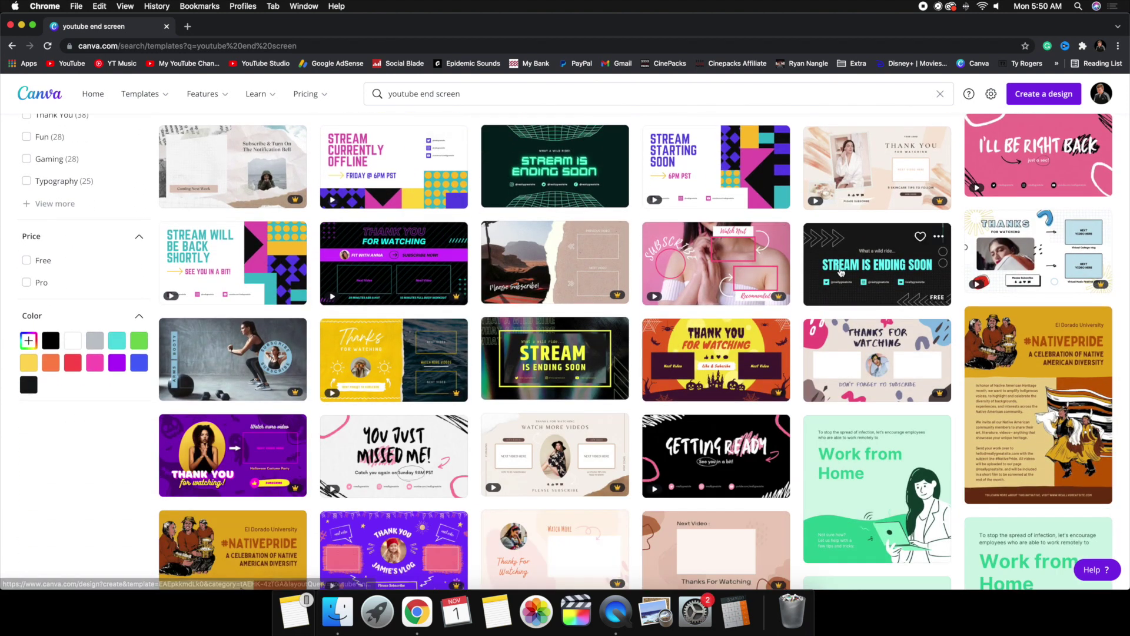
{"action": "left_click", "coordinate": [841, 272]}
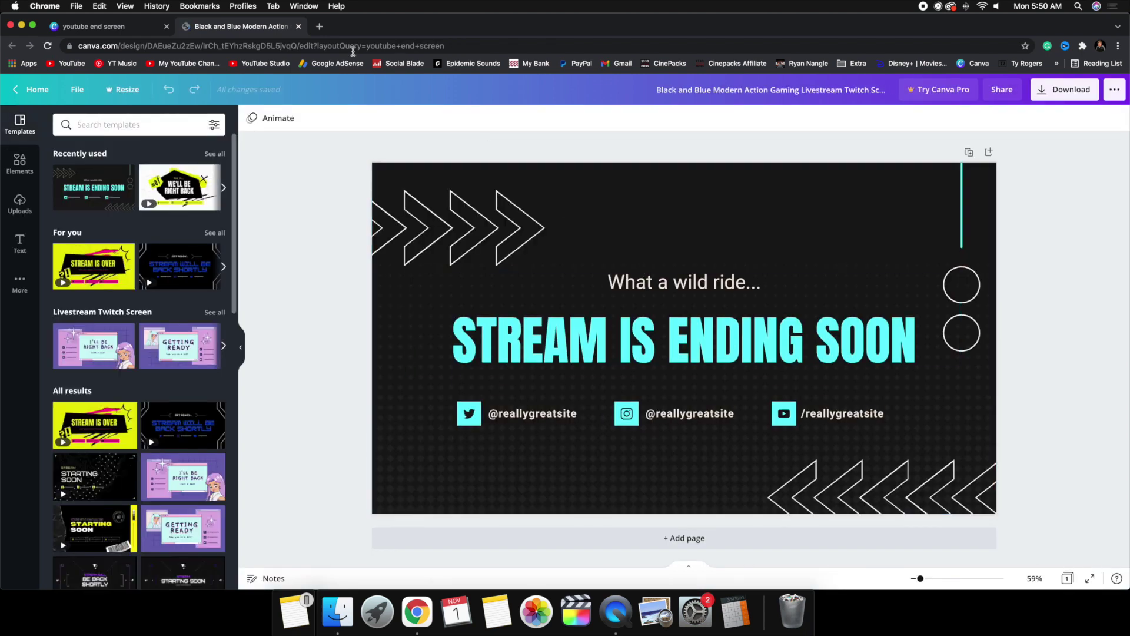
{"action": "left_click", "coordinate": [166, 26]}
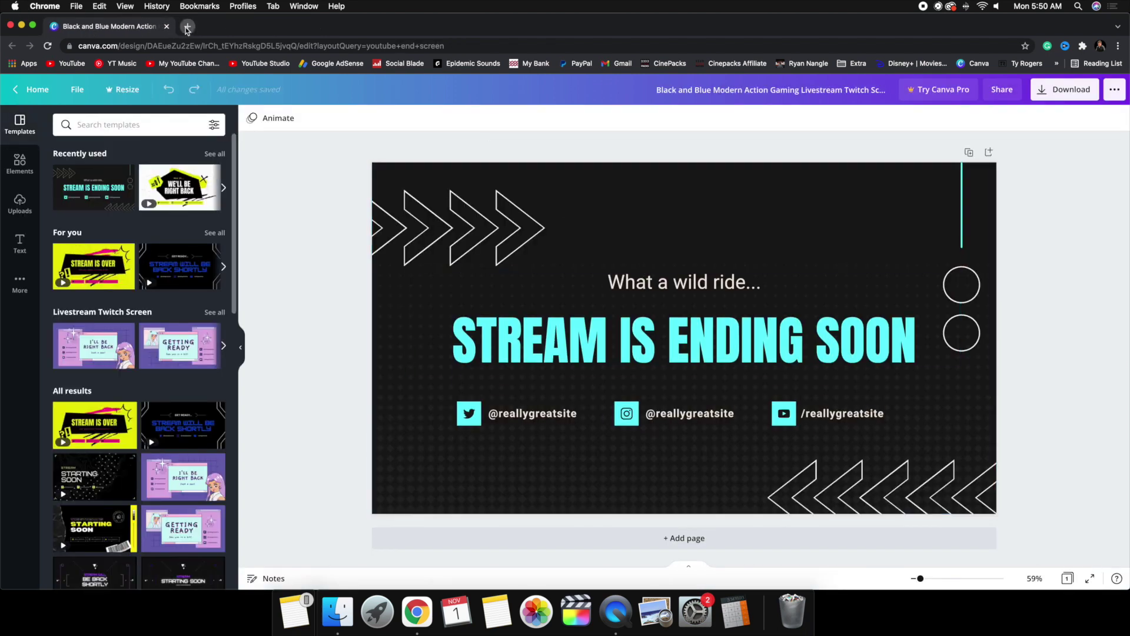
Step: Create a blank Instagram Story design from a second Canva home page and close that home page
{"action": "left_click", "coordinate": [187, 27]}
{"action": "left_click", "coordinate": [974, 63]}
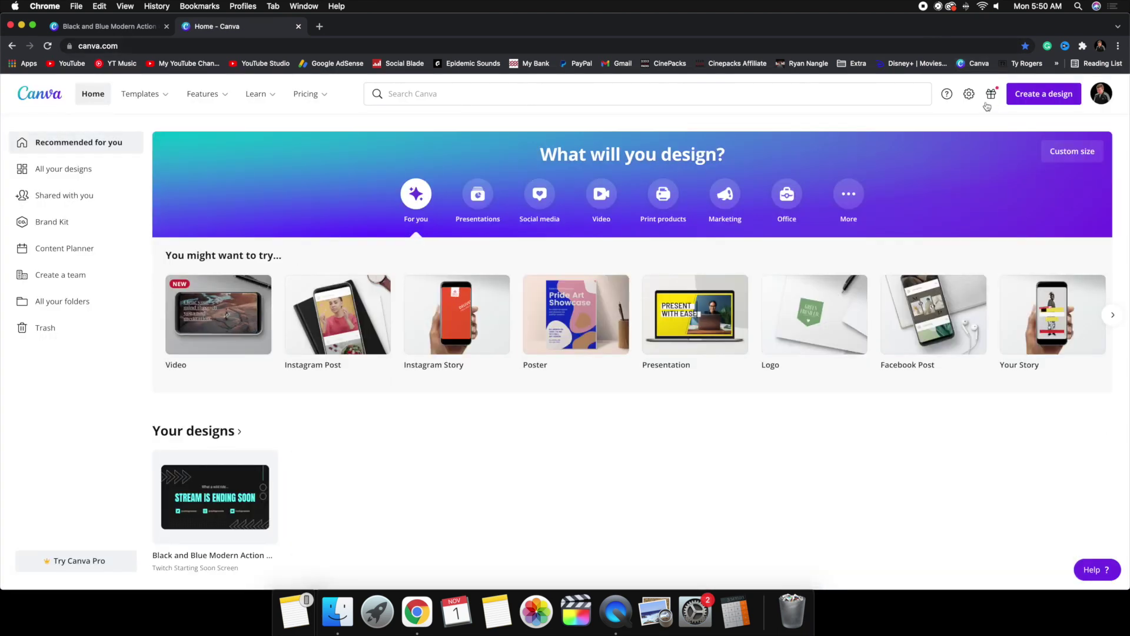
{"action": "left_click", "coordinate": [1039, 94]}
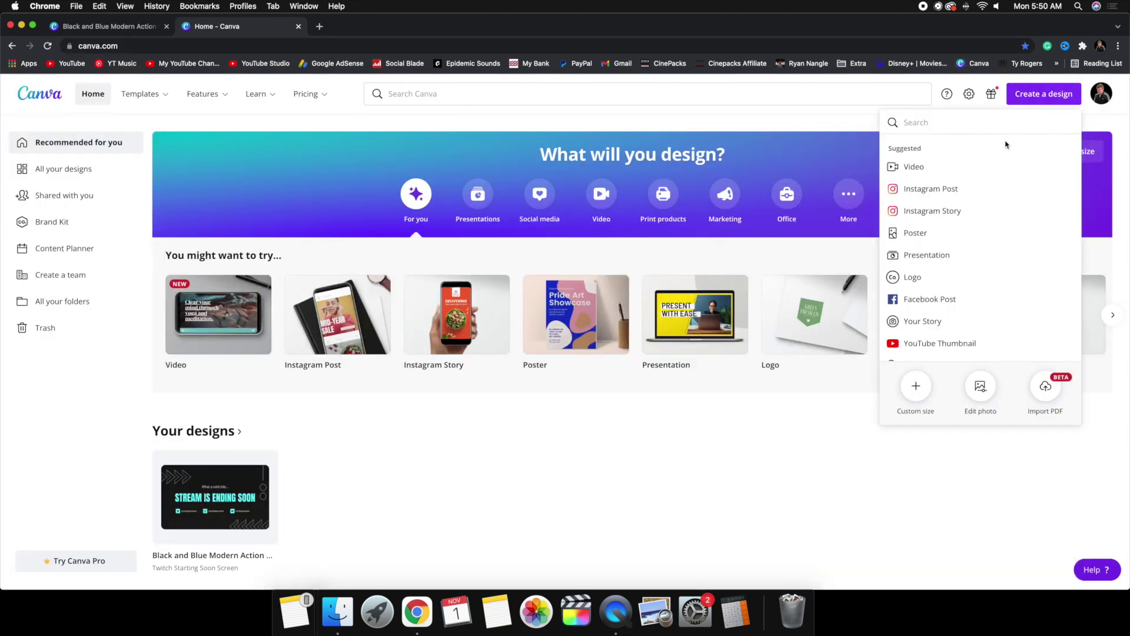
{"action": "left_click", "coordinate": [933, 213]}
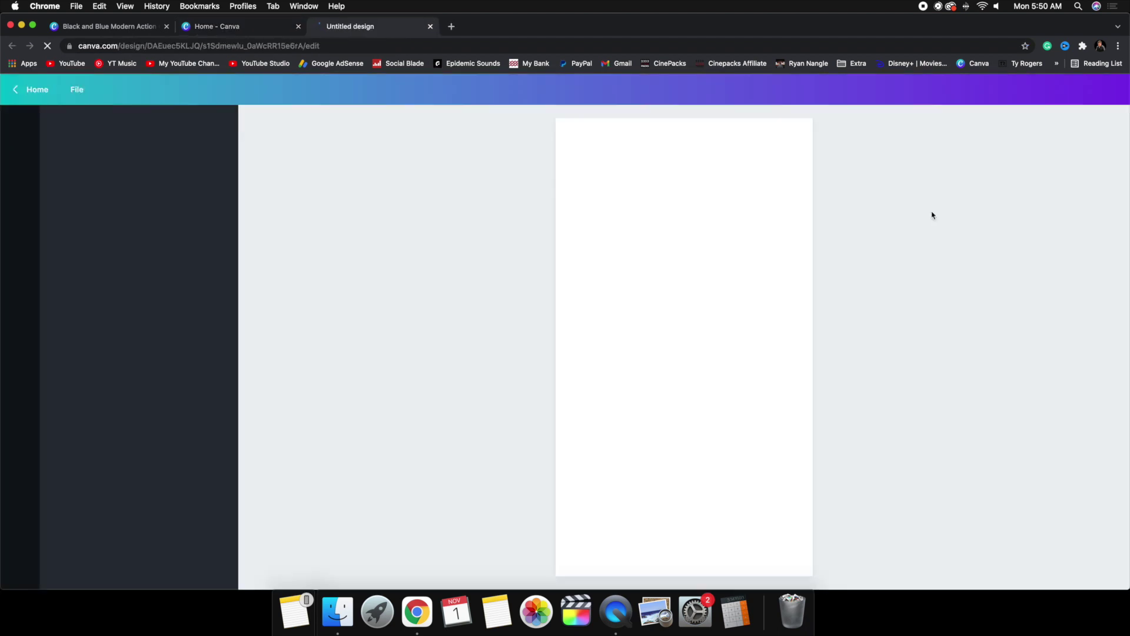
{"action": "left_click", "coordinate": [299, 27]}
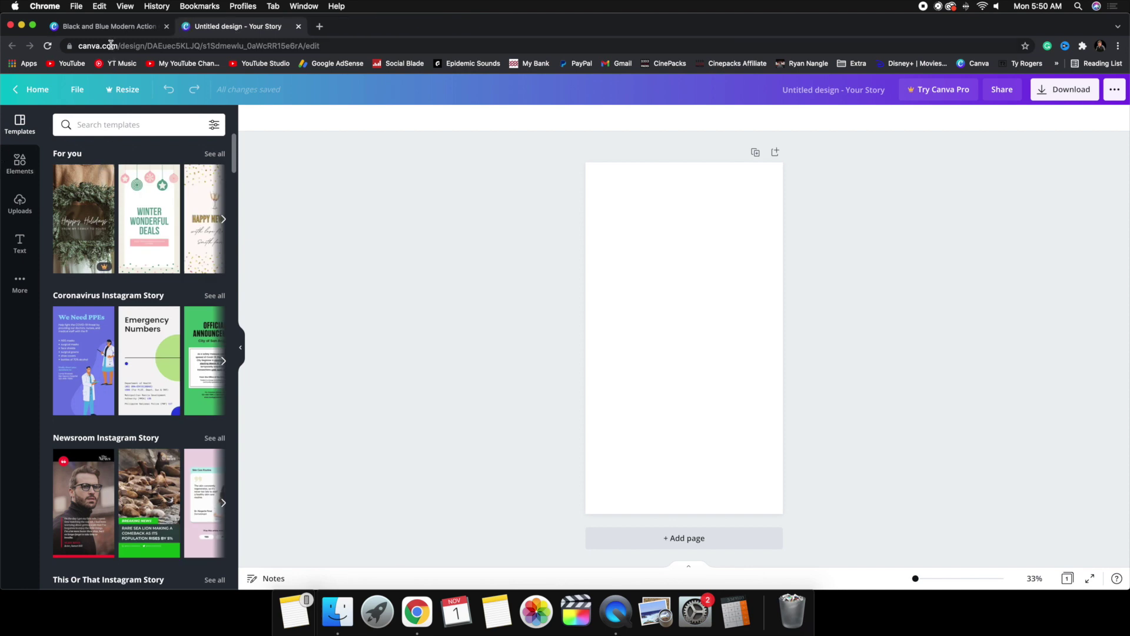
Step: Copy the template's black background into the blank story design
{"action": "left_click", "coordinate": [108, 27]}
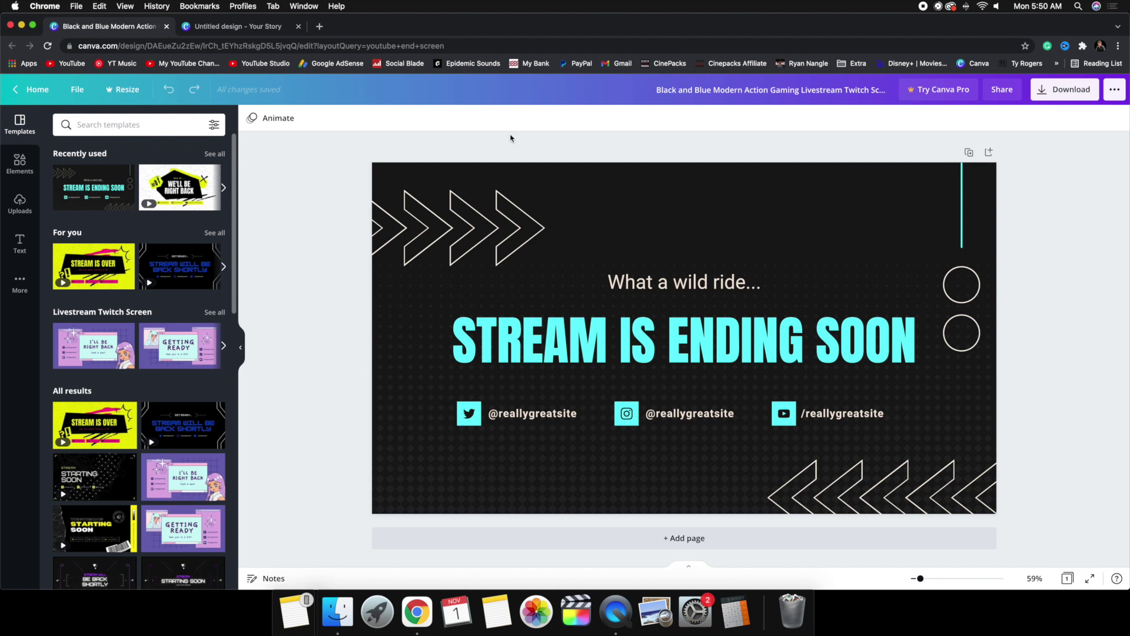
{"action": "left_click", "coordinate": [645, 190]}
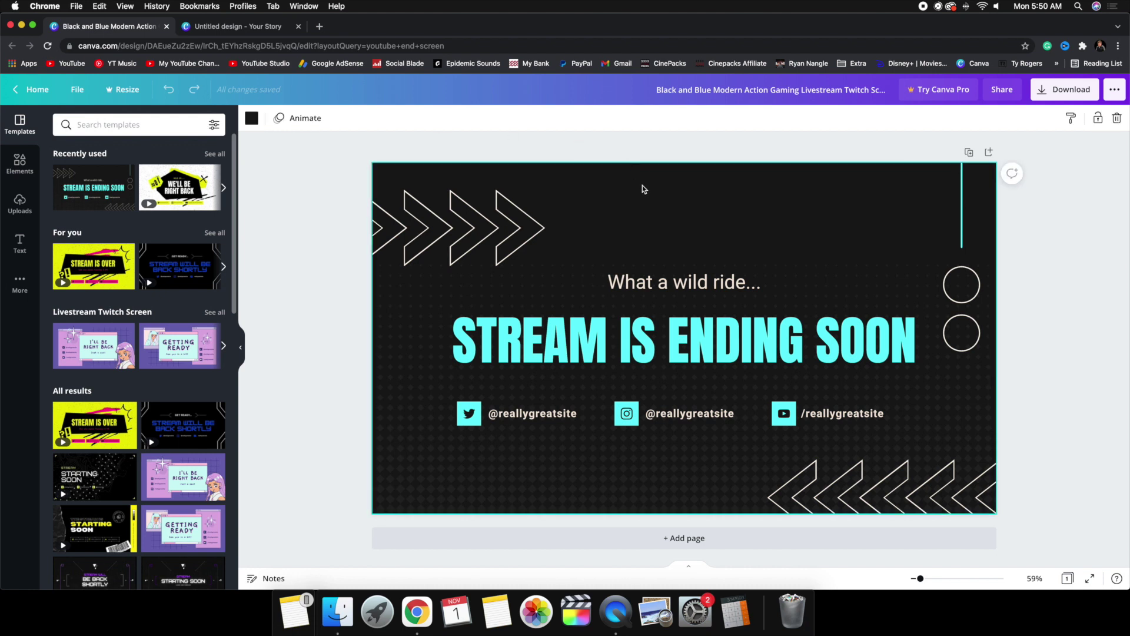
{"action": "left_click", "coordinate": [261, 26]}
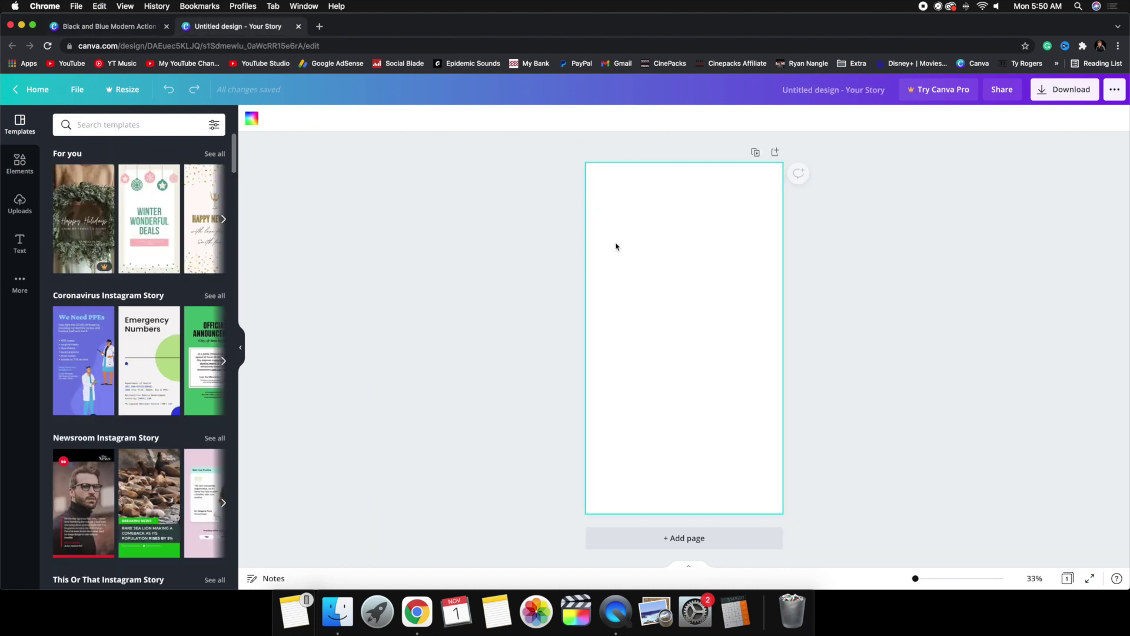
{"action": "key", "text": "super+v"}
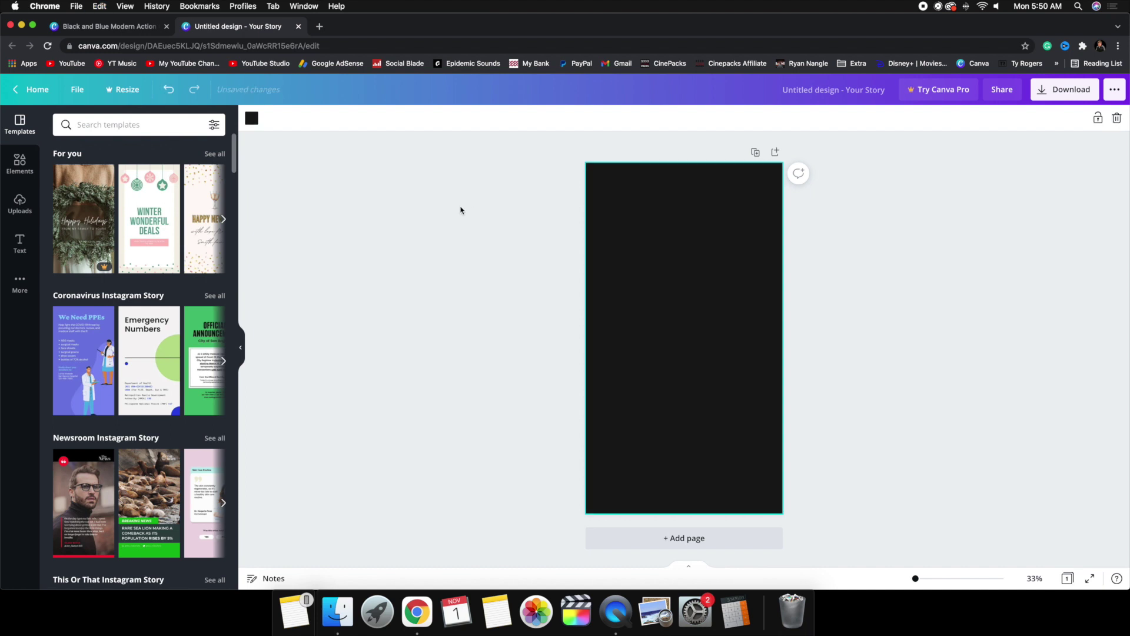
{"action": "left_click", "coordinate": [461, 210]}
Step: Copy the dotted texture from the template's lower-left area into the story design
{"action": "left_click", "coordinate": [143, 29]}
{"action": "left_click", "coordinate": [428, 443]}
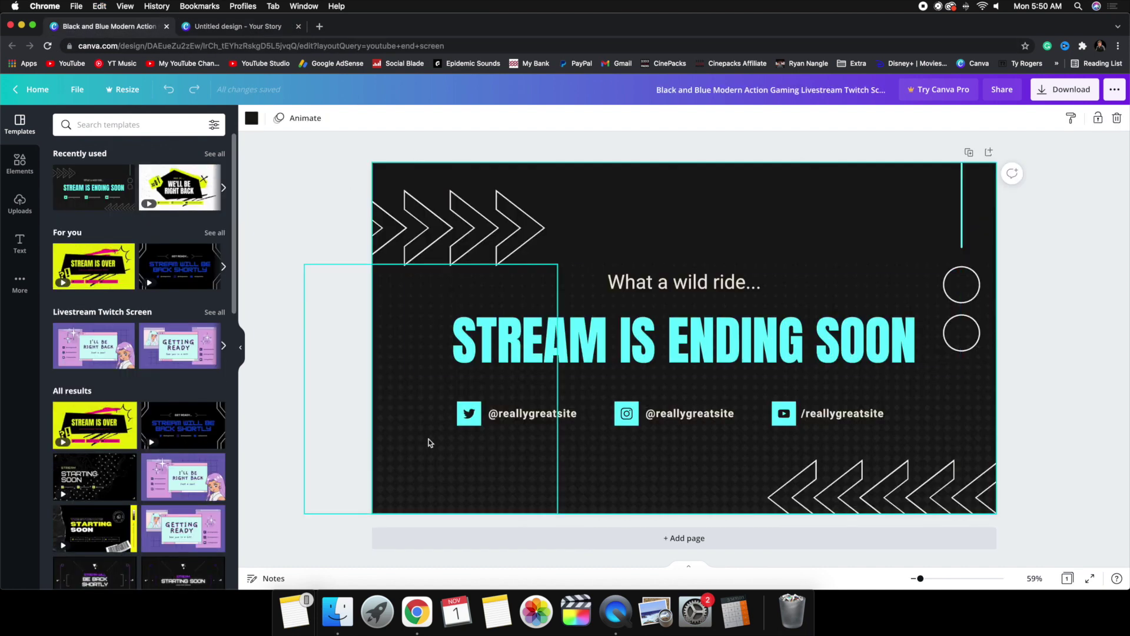
{"action": "left_click", "coordinate": [282, 28]}
{"action": "left_click", "coordinate": [635, 251]}
{"action": "key", "text": "super+v"}
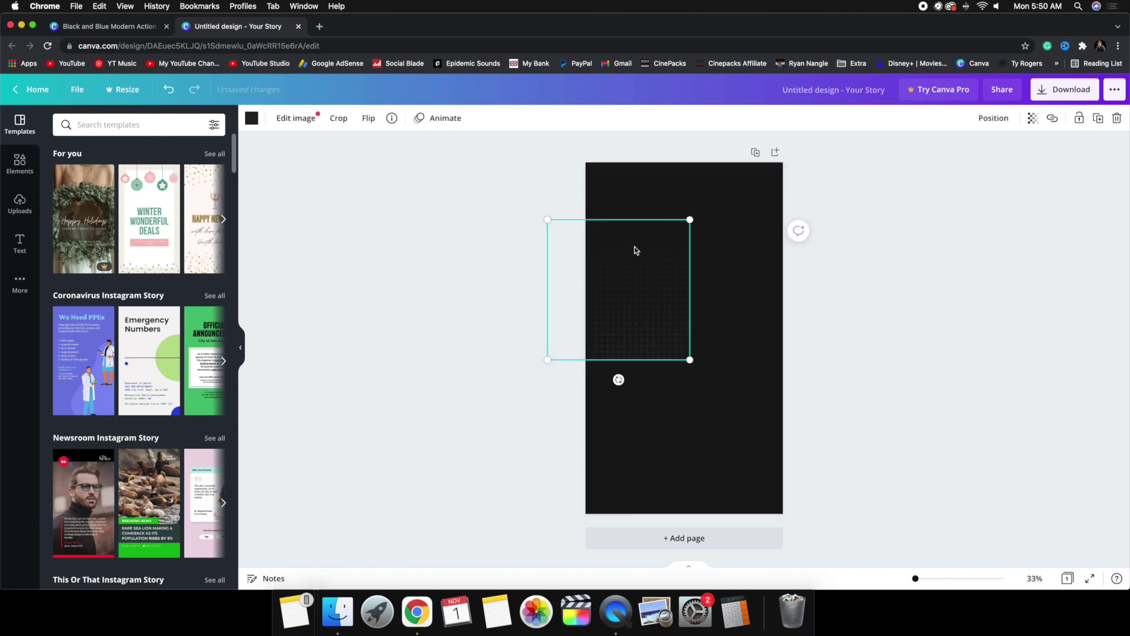
Step: Enlarge the dotted texture beyond the page's width and centre it on the story page
{"action": "mouse_move", "coordinate": [689, 359]}
{"action": "left_mouse_down"}
{"action": "mouse_move", "coordinate": [845, 471]}
{"action": "mouse_move", "coordinate": [694, 351]}
{"action": "left_mouse_up"}
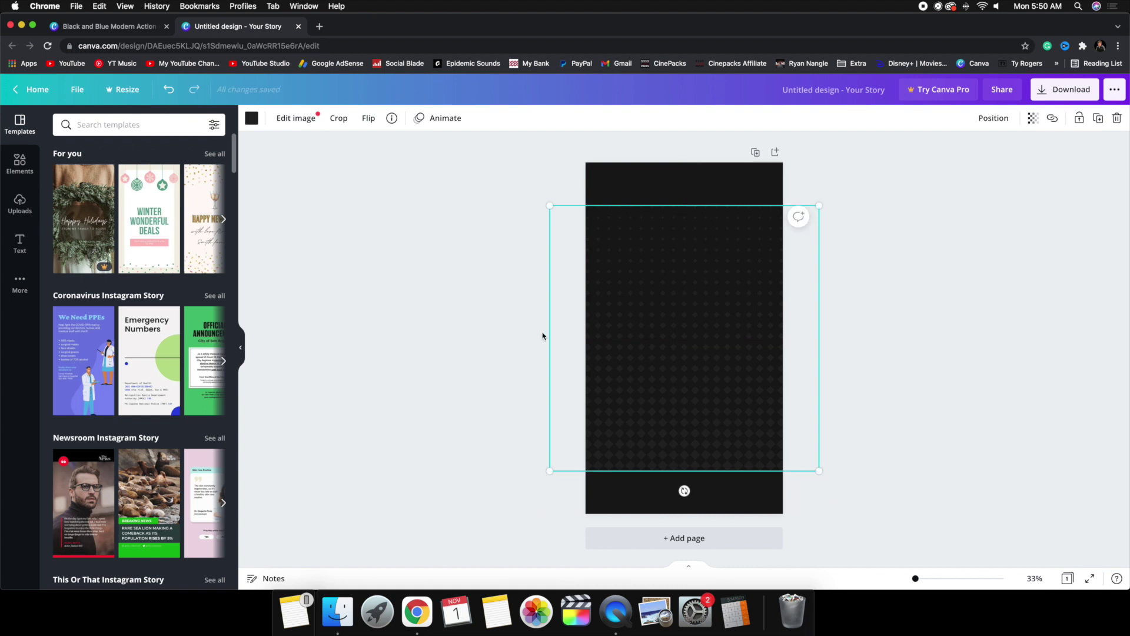
{"action": "left_click_drag", "start_coordinate": [551, 471], "coordinate": [533, 488]}
{"action": "left_click_drag", "start_coordinate": [679, 404], "coordinate": [689, 397]}
{"action": "left_click", "coordinate": [495, 341]}
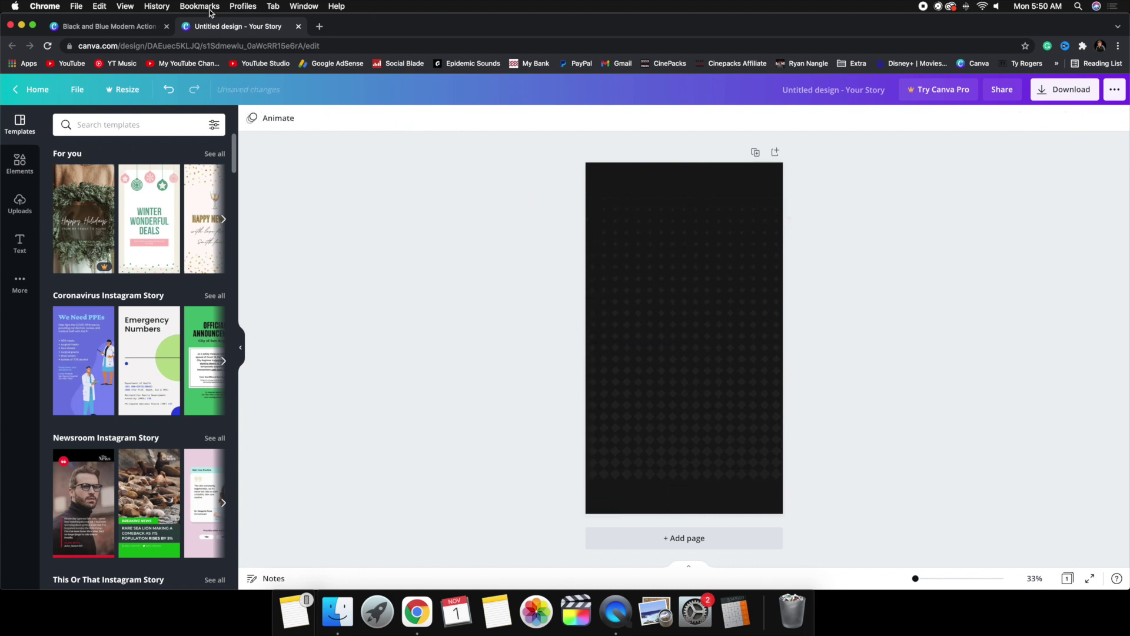
Step: Copy the right-pointing outlined arrows from the template's upper-left corner into the story design
{"action": "left_click", "coordinate": [118, 27]}
{"action": "left_click", "coordinate": [410, 233]}
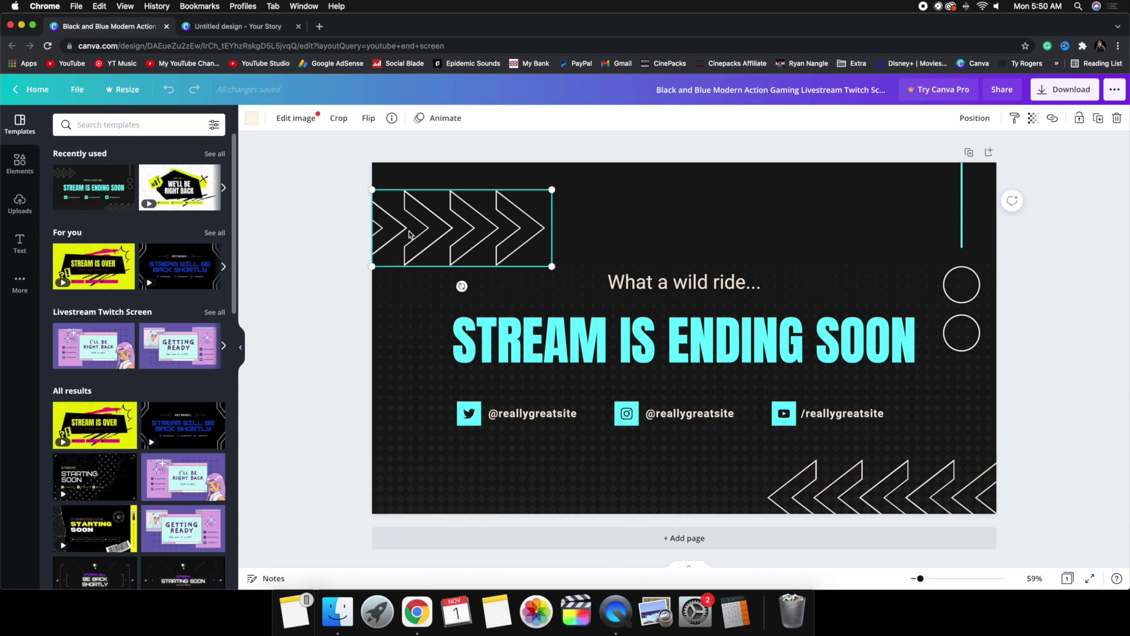
{"action": "left_click", "coordinate": [276, 26]}
{"action": "left_click", "coordinate": [616, 229]}
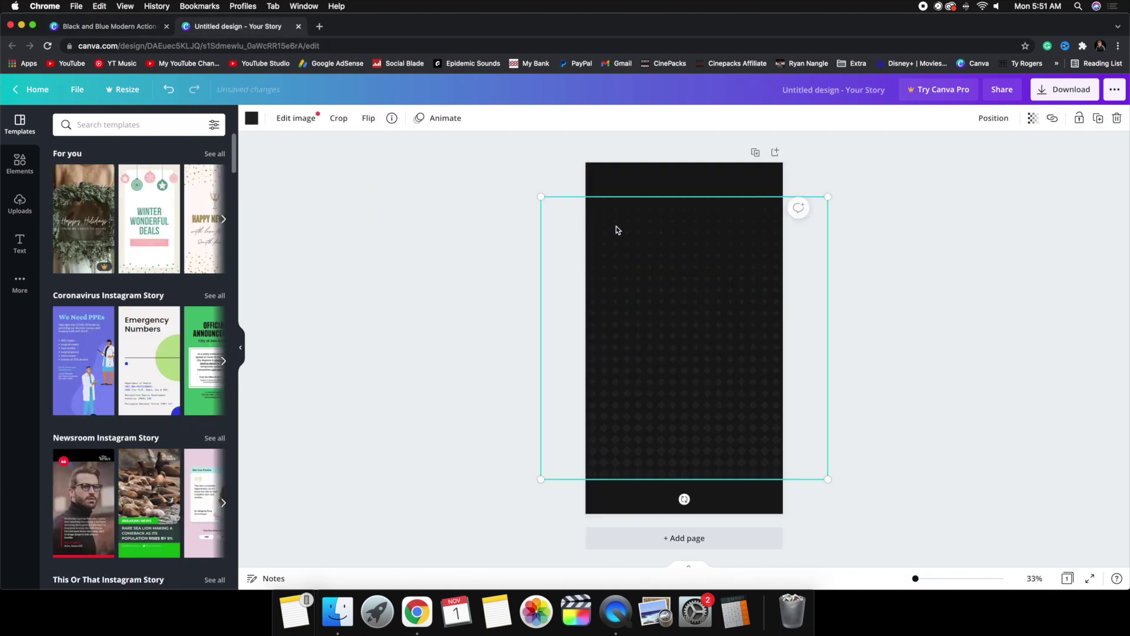
{"action": "key", "text": "super+v"}
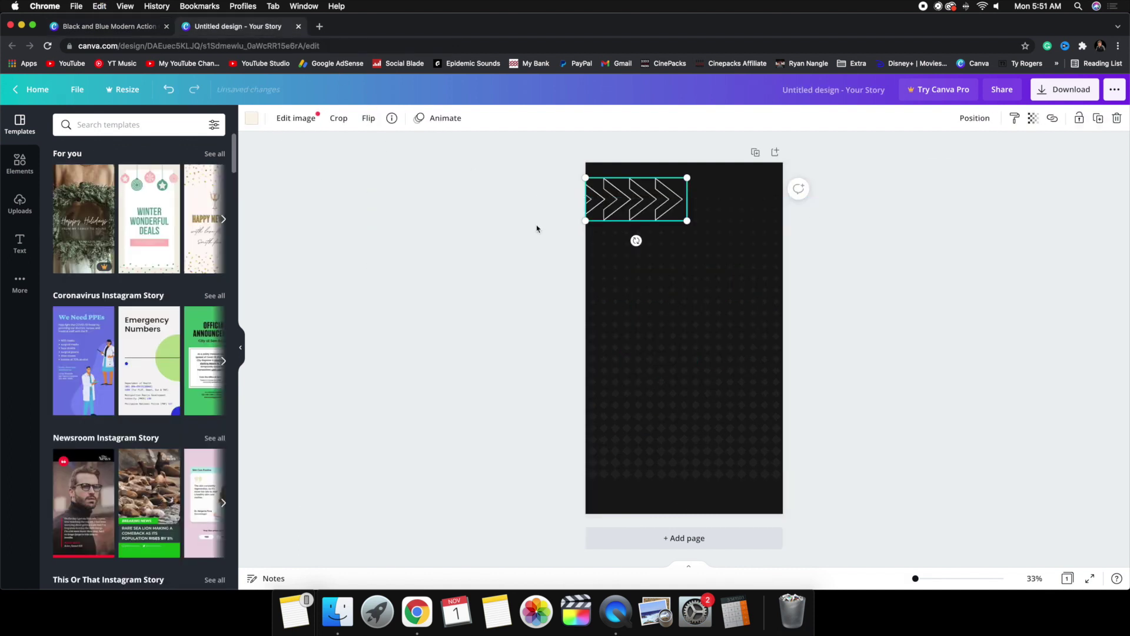
{"action": "left_click", "coordinate": [479, 228]}
Step: Copy the template's left-pointing outlined arrows into the story design and place them in the page's lower-right corner
{"action": "left_click", "coordinate": [150, 26]}
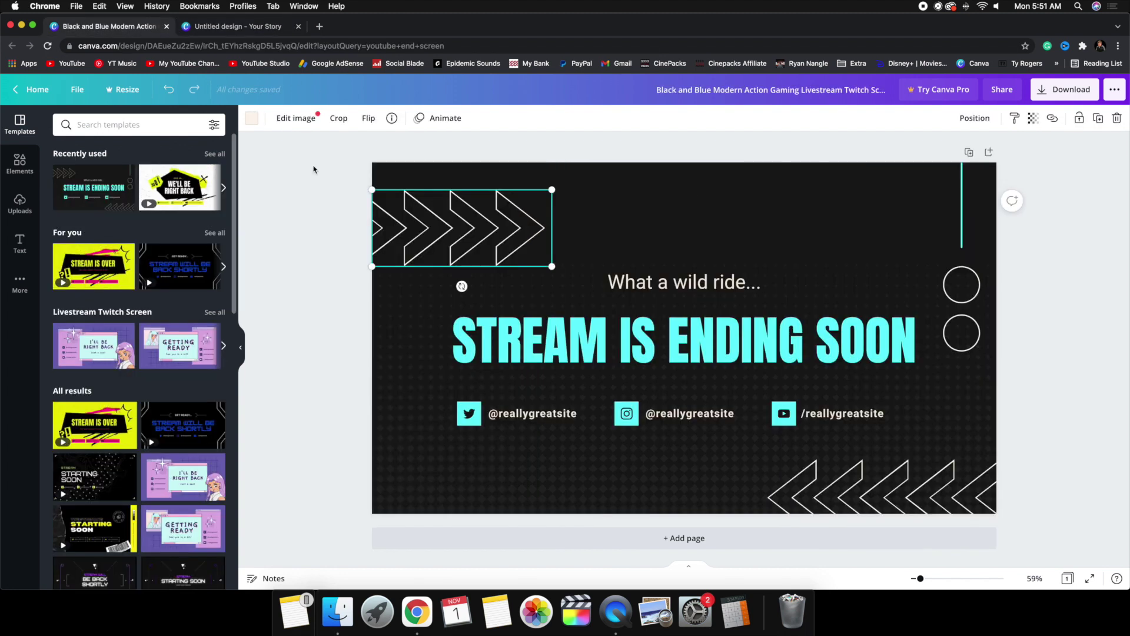
{"action": "left_click", "coordinate": [899, 499]}
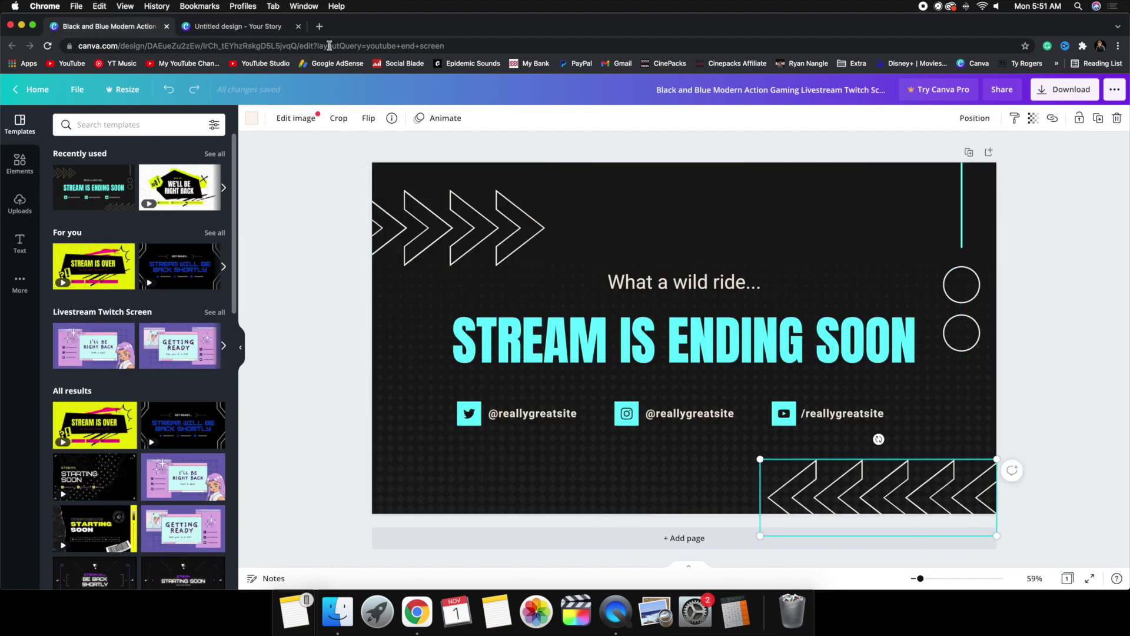
{"action": "left_click", "coordinate": [263, 27]}
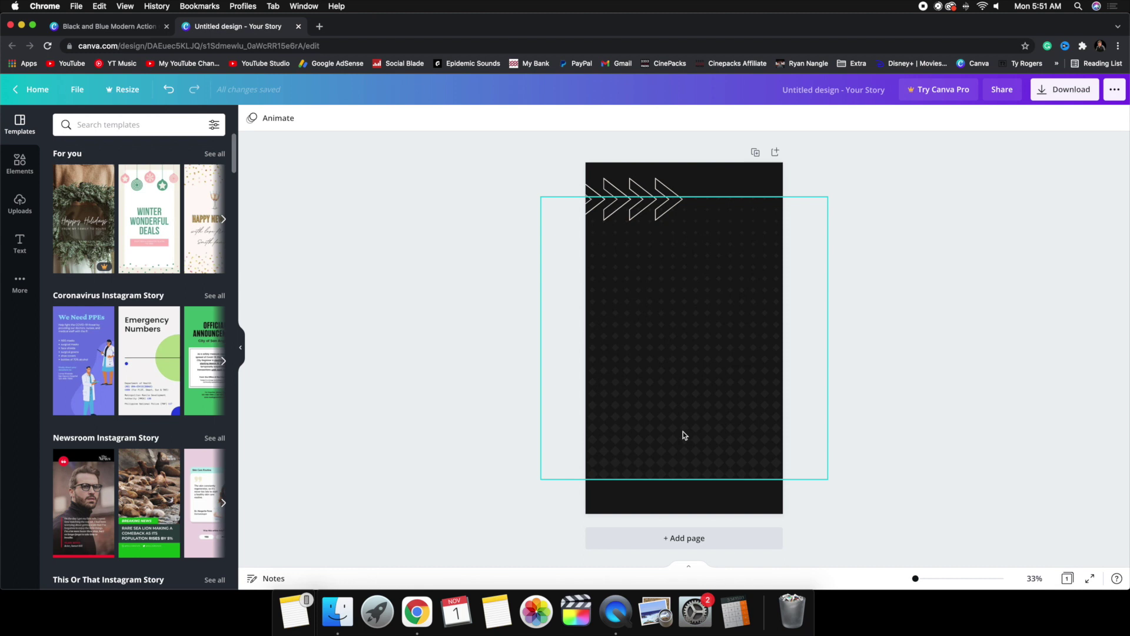
{"action": "key", "text": "super+v"}
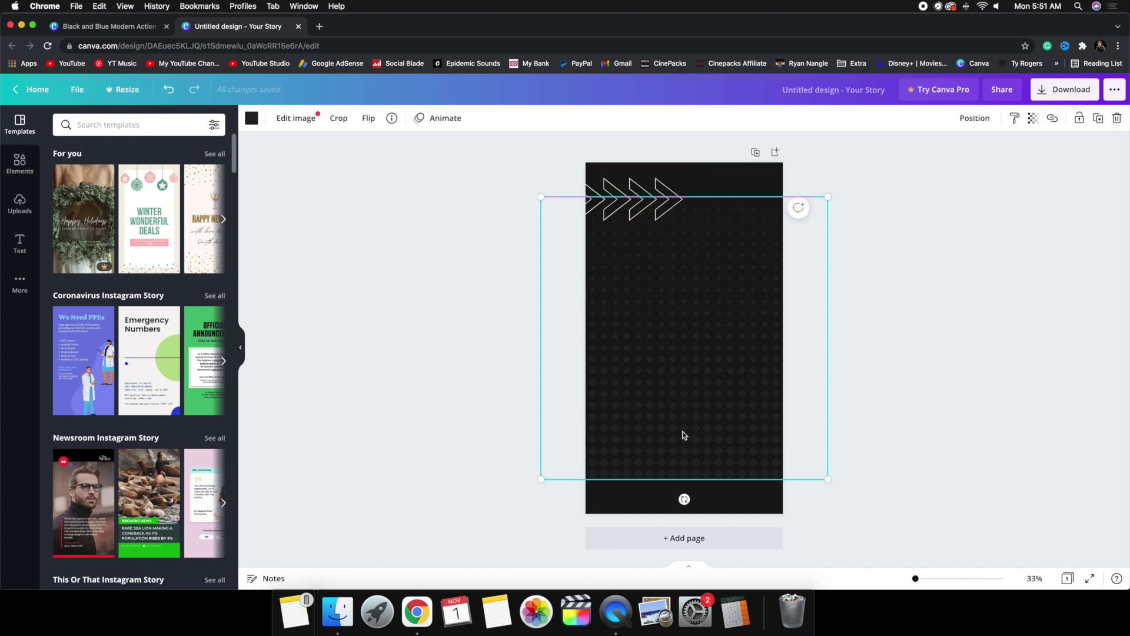
{"action": "left_click_drag", "start_coordinate": [657, 184], "coordinate": [726, 493]}
{"action": "left_click", "coordinate": [880, 484]}
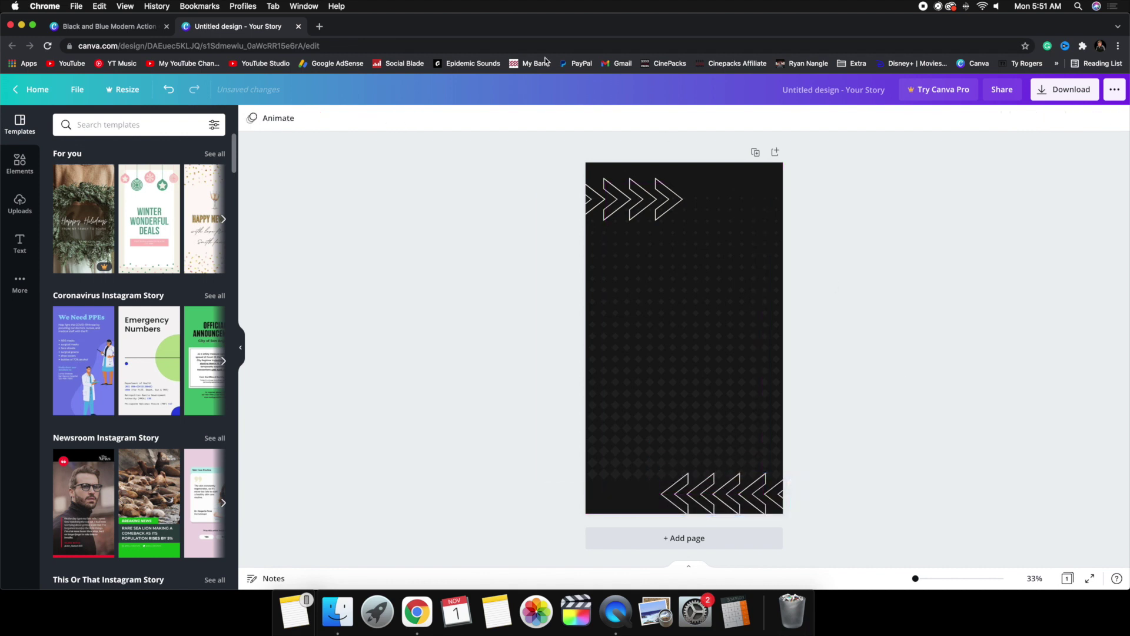
Step: Close the source template and rename the story design "IG Story Background 001"
{"action": "left_click", "coordinate": [166, 26]}
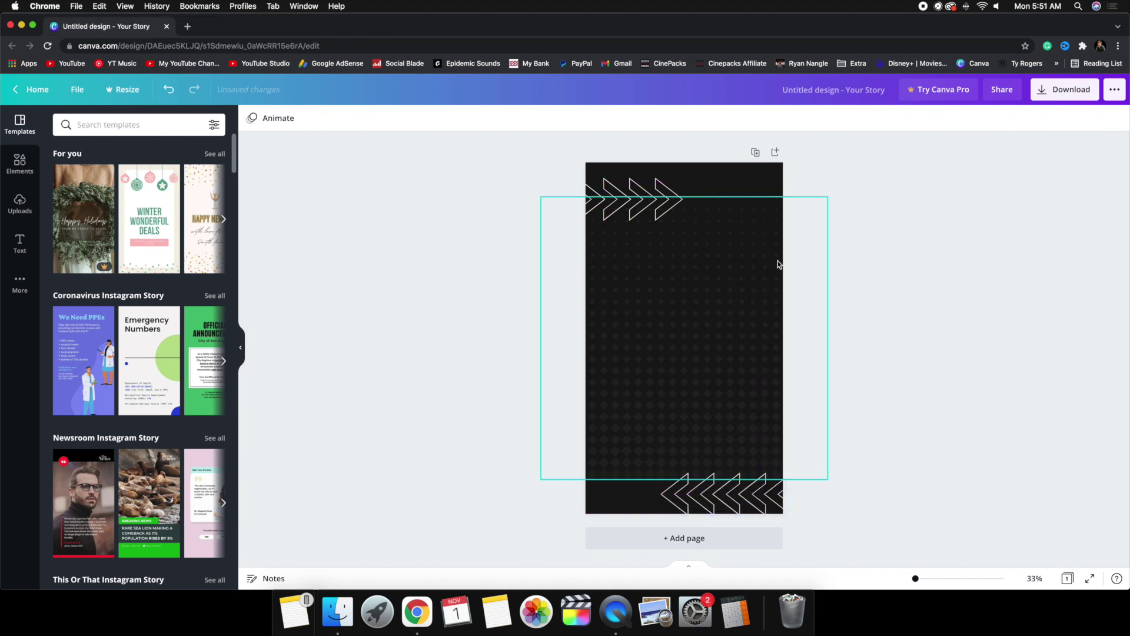
{"action": "left_click", "coordinate": [853, 91]}
{"action": "key", "text": "BackSpace"}
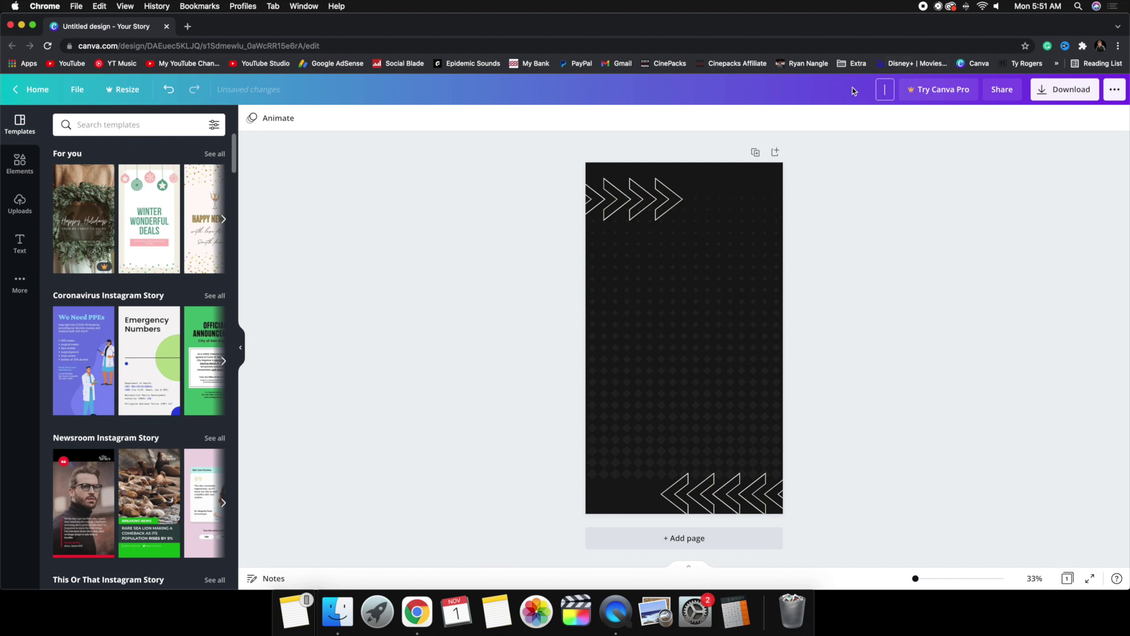
{"action": "type", "text": "IG Story Backgrou"}
{"action": "key", "text": "BackSpace"}
{"action": "key", "text": "BackSpace"}
{"action": "type", "text": "ound"}
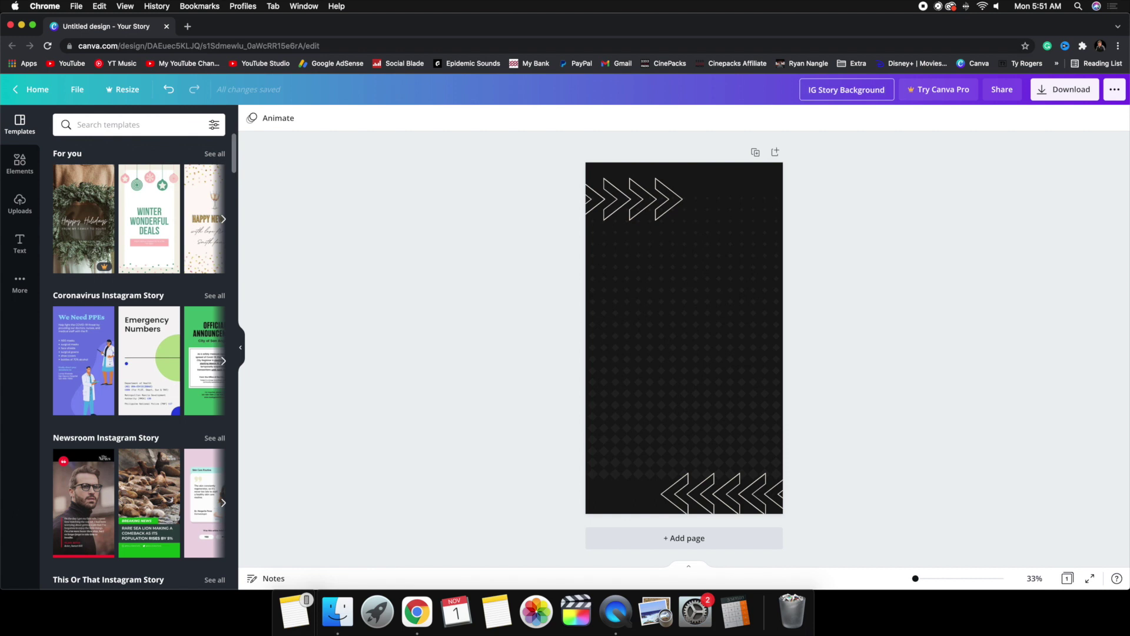
{"action": "type", "text": " 001"}
{"action": "key", "text": "Return"}
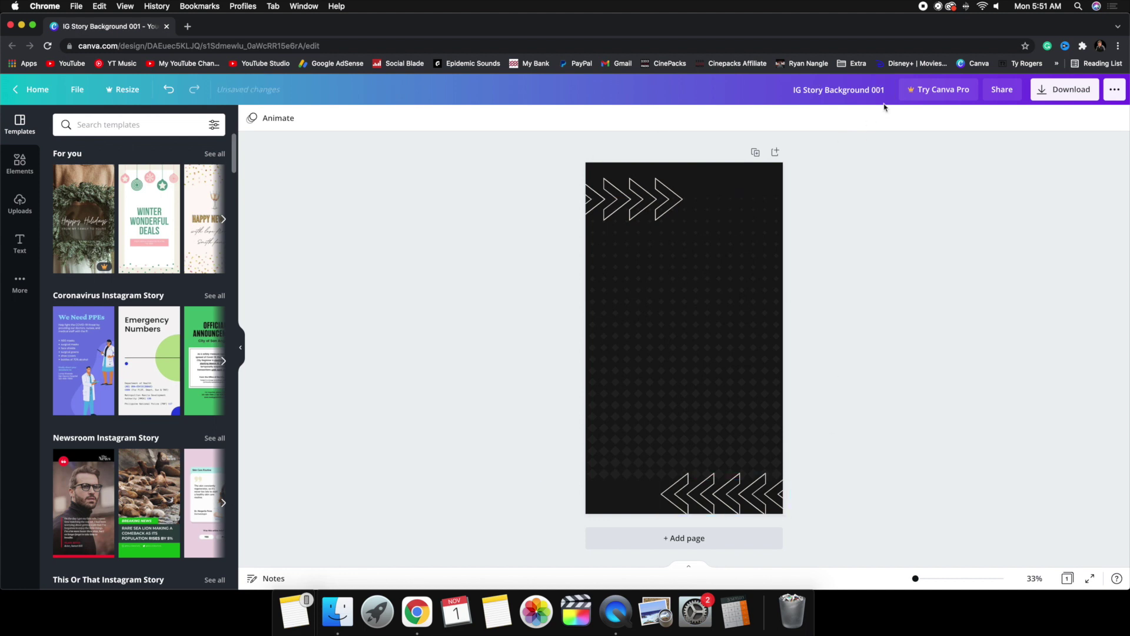
Step: Download the story background as a PNG file
{"action": "left_click", "coordinate": [1051, 95]}
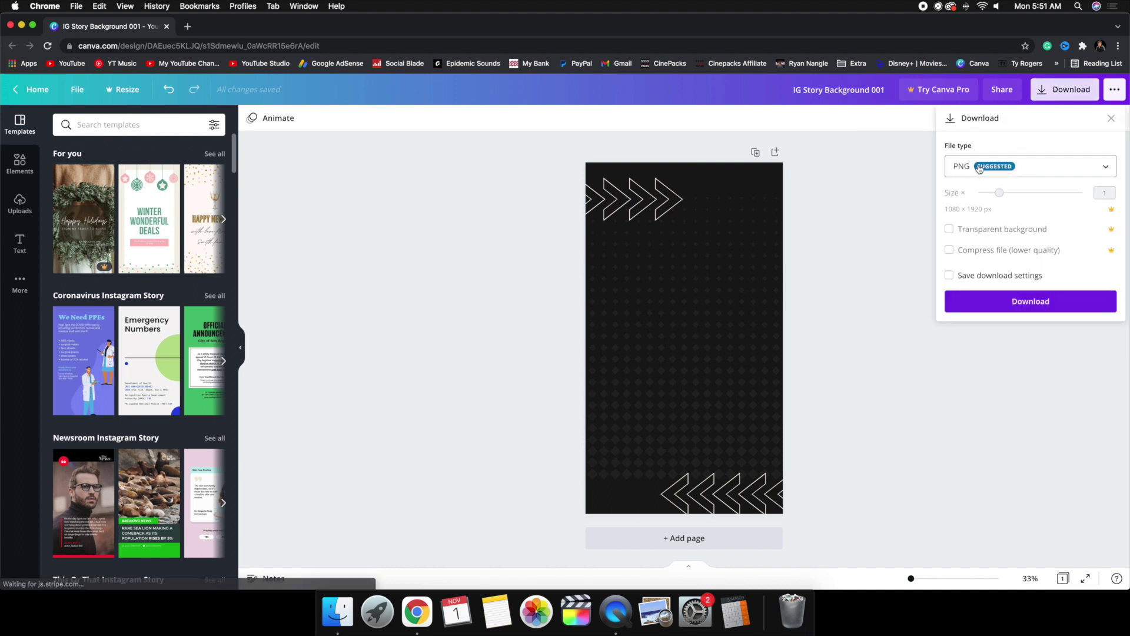
{"action": "left_click", "coordinate": [970, 303]}
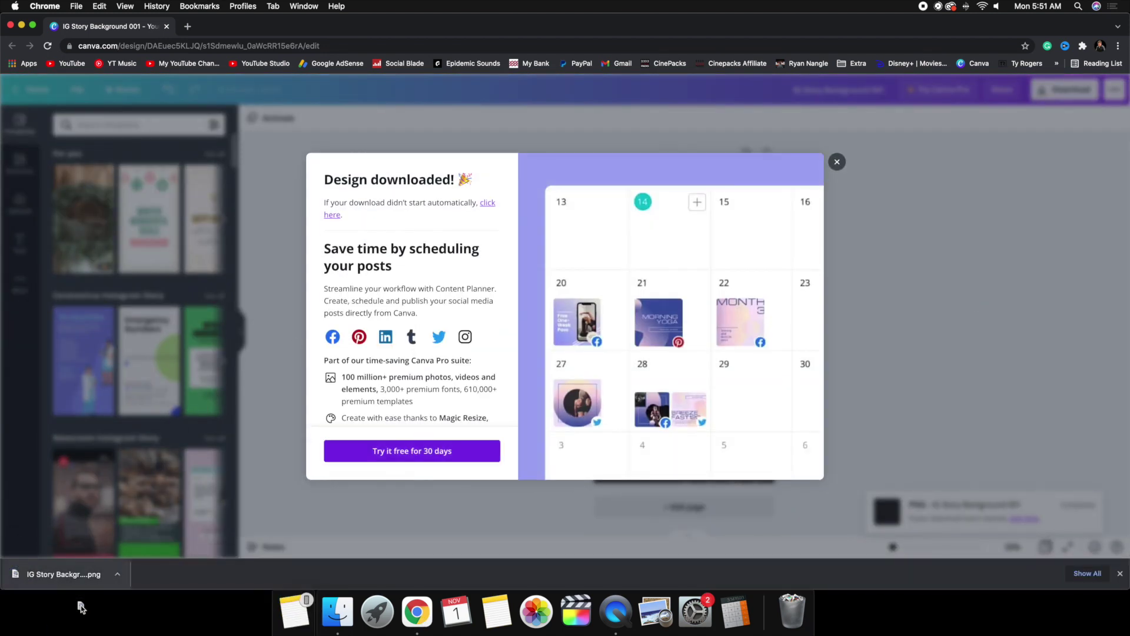
Step: Quit Chrome and switch to Final Cut Pro
{"action": "right_click", "coordinate": [412, 607]}
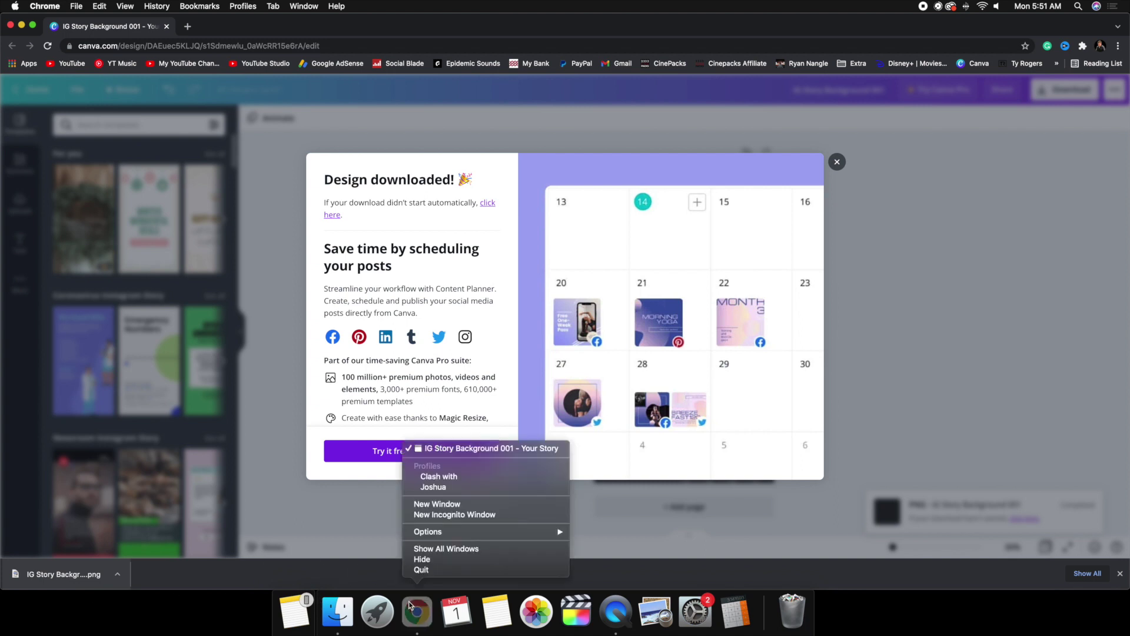
{"action": "left_click", "coordinate": [414, 571]}
{"action": "left_click", "coordinate": [486, 474]}
{"action": "left_click", "coordinate": [583, 609]}
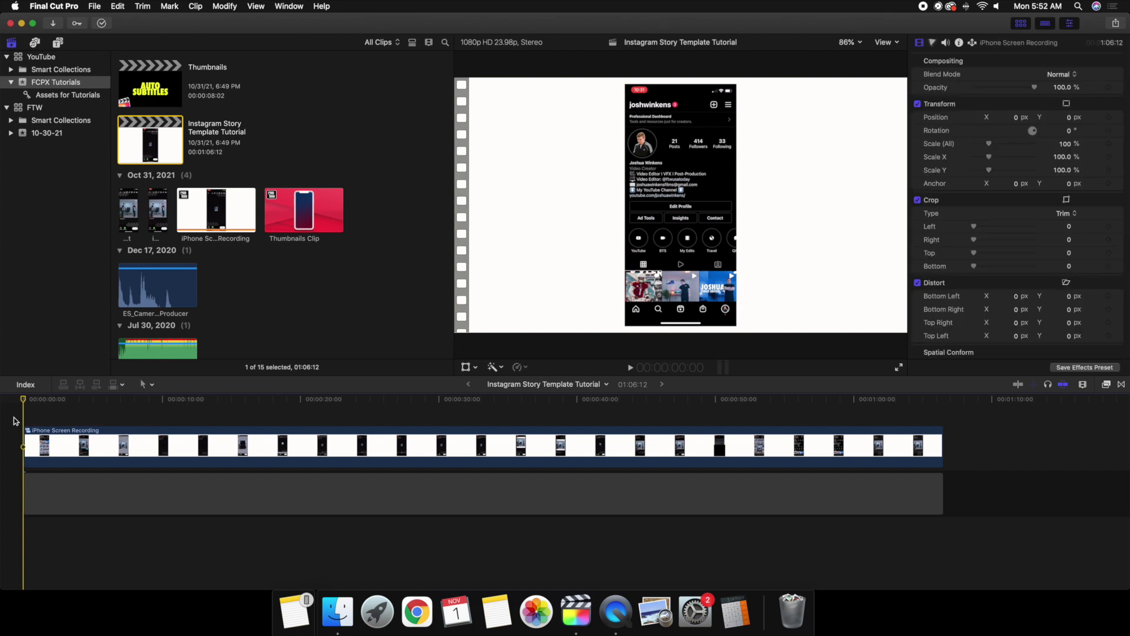
Step: Start a new project named "IG Story background Transparent 001" with vertical format, 1080x1920 resolution and a 23.98p frame rate
{"action": "key", "text": "super+n"}
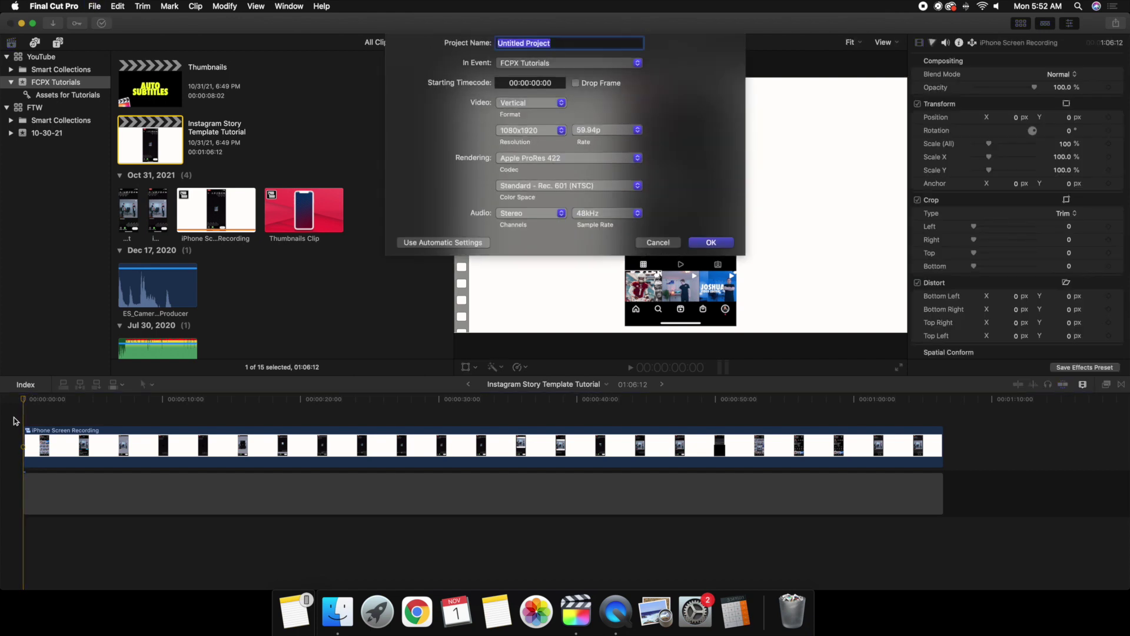
{"action": "key", "text": "BackSpace"}
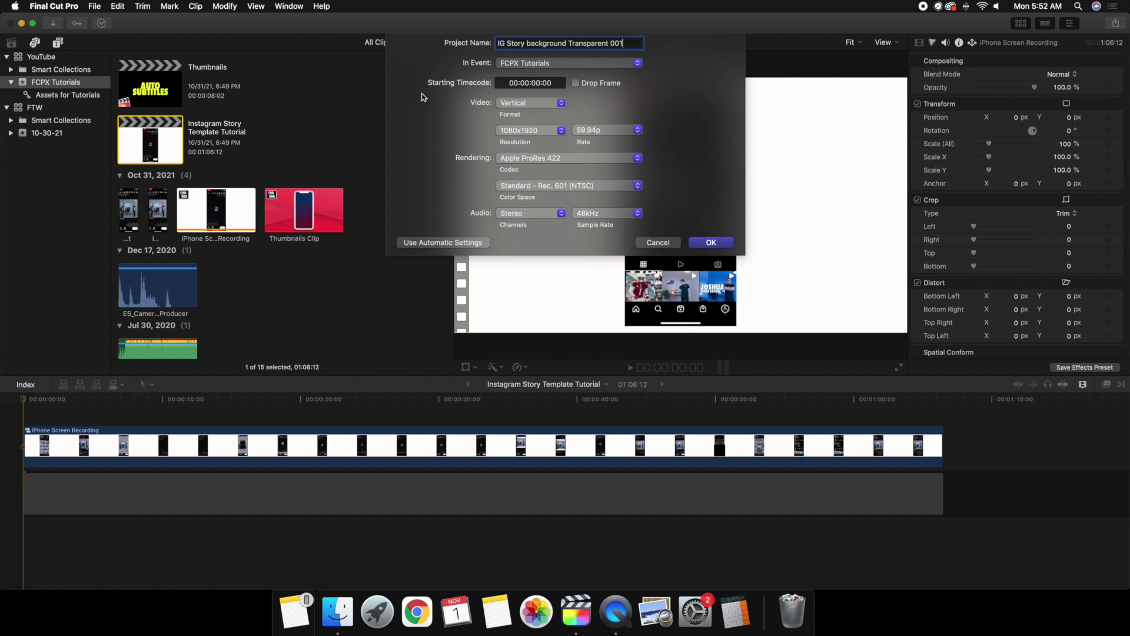
{"action": "left_click", "coordinate": [508, 107]}
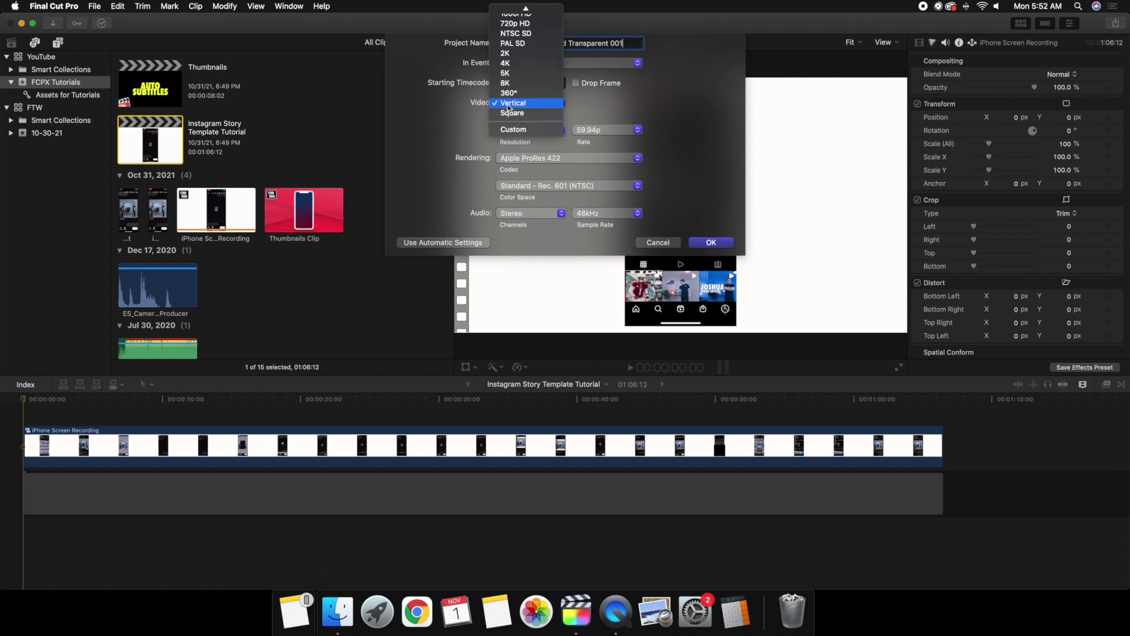
{"action": "left_click", "coordinate": [508, 103]}
{"action": "left_click", "coordinate": [507, 130]}
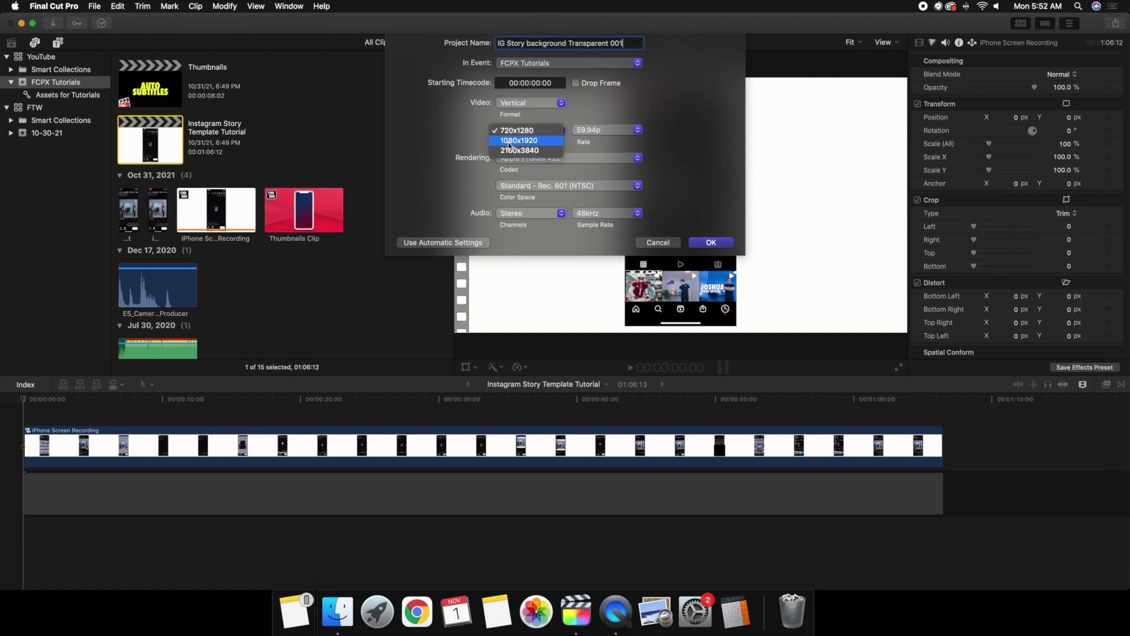
{"action": "left_click", "coordinate": [518, 140]}
{"action": "left_click", "coordinate": [586, 131]}
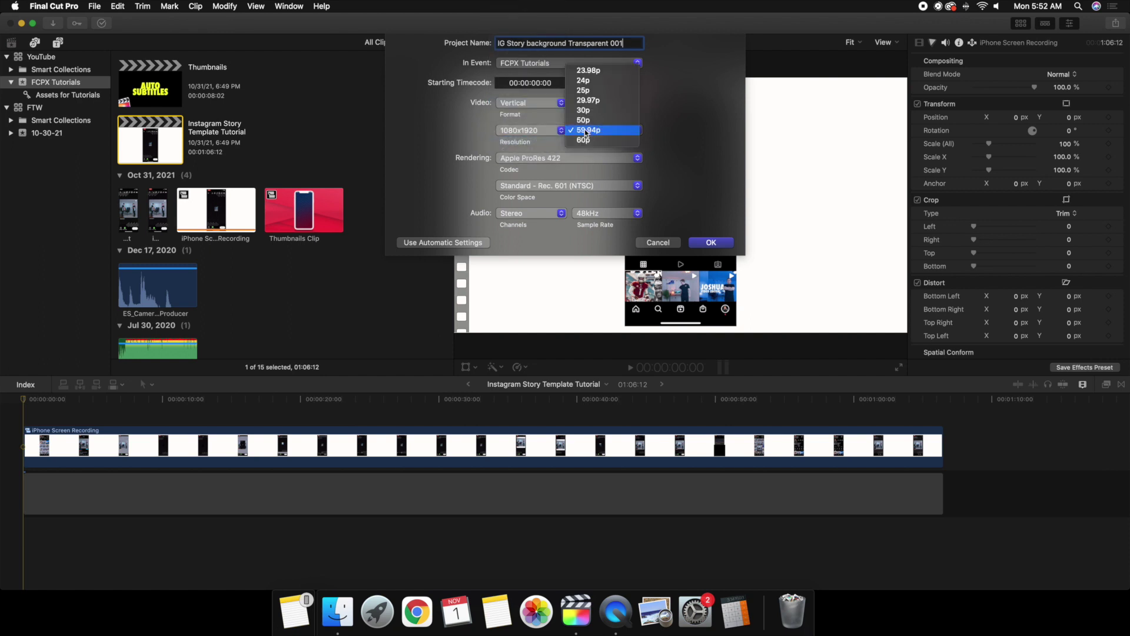
{"action": "left_click", "coordinate": [588, 70]}
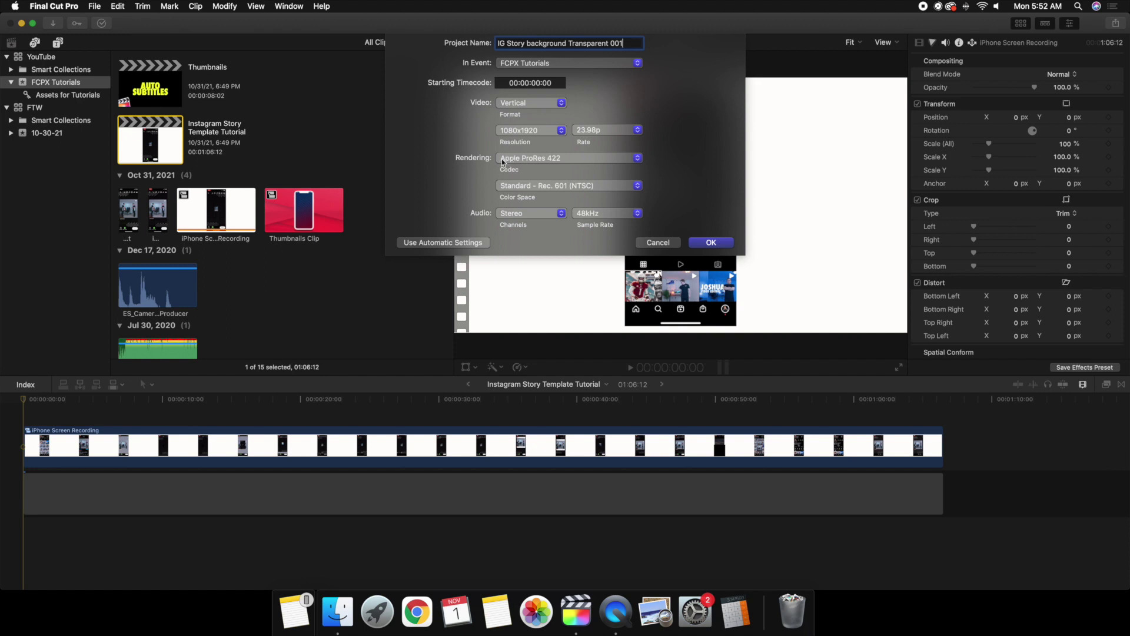
Step: Set the rendering codec to Apple ProRes 4444 and the color space to Standard - Rec. 709, and create the project
{"action": "left_click", "coordinate": [541, 159]}
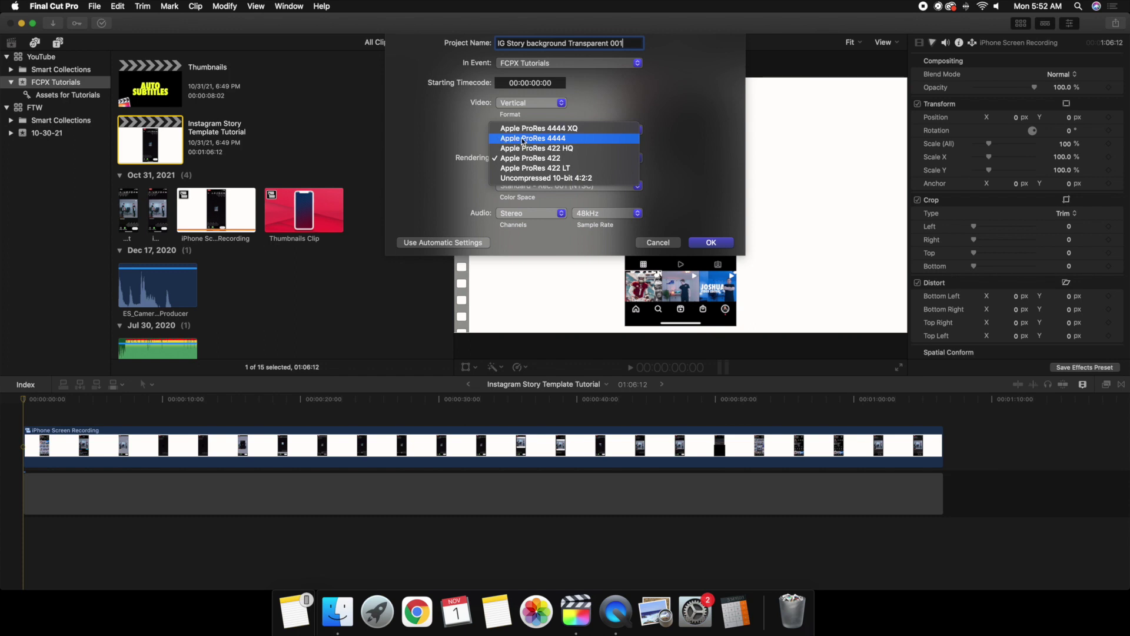
{"action": "left_click", "coordinate": [523, 139]}
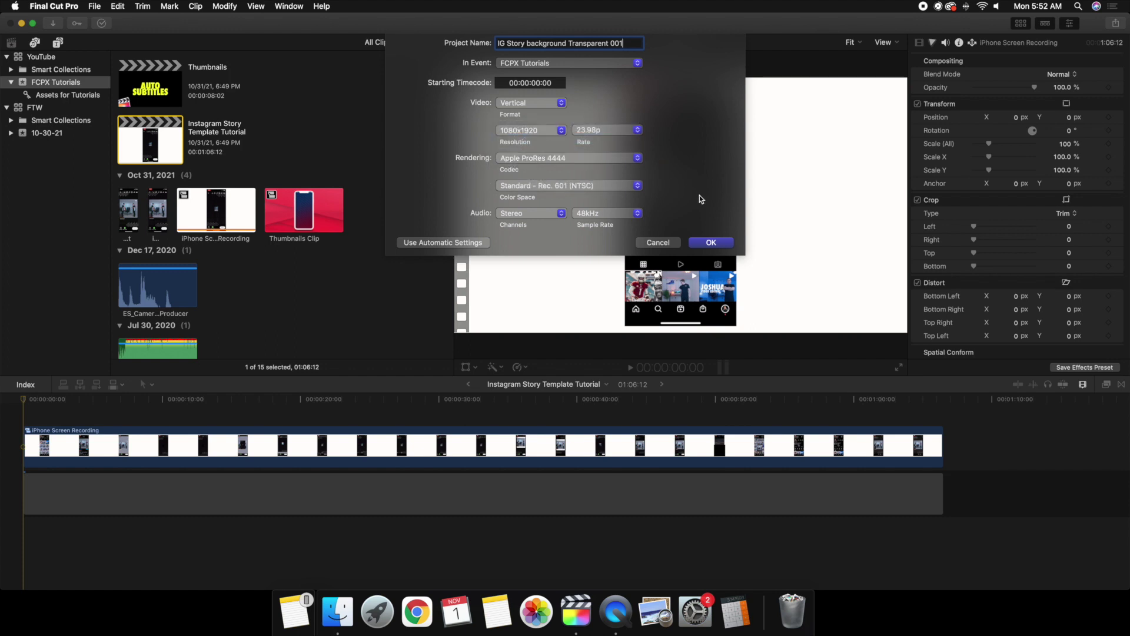
{"action": "left_click", "coordinate": [594, 187]}
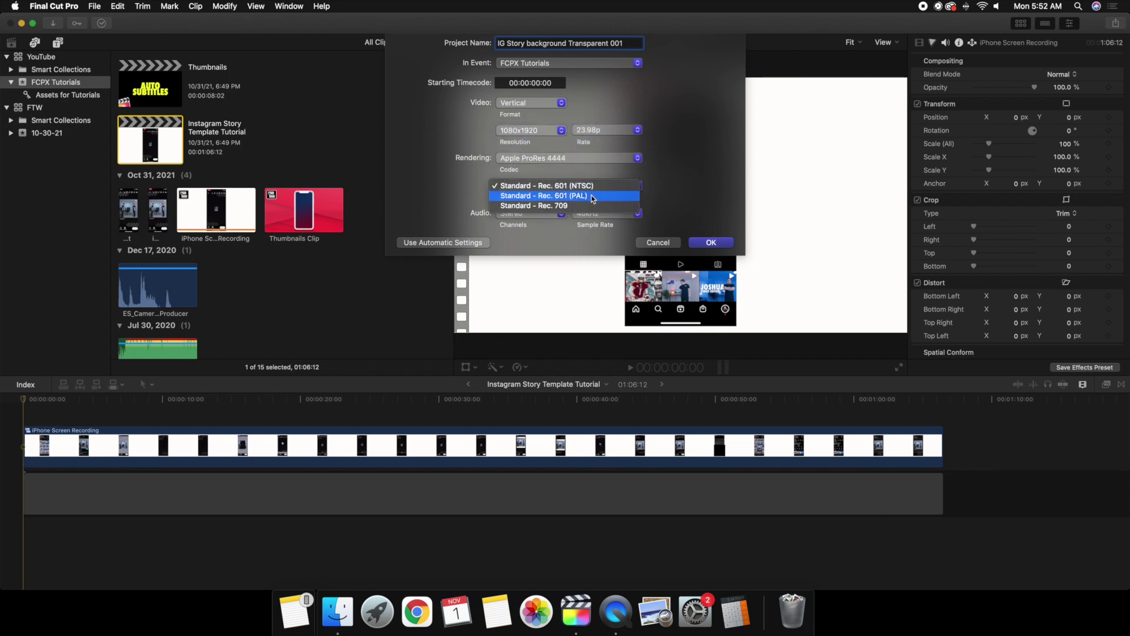
{"action": "left_click", "coordinate": [591, 205]}
{"action": "left_click", "coordinate": [708, 243]}
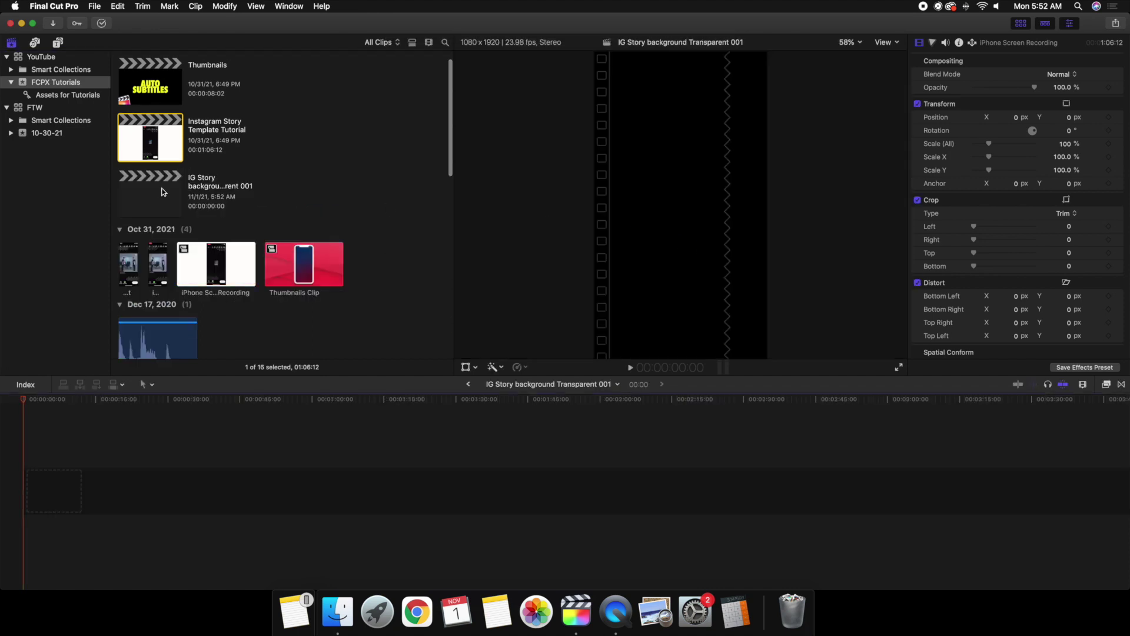
Step: Review the video and rendering settings of the new IG Story background project without changing them
{"action": "left_click", "coordinate": [164, 192]}
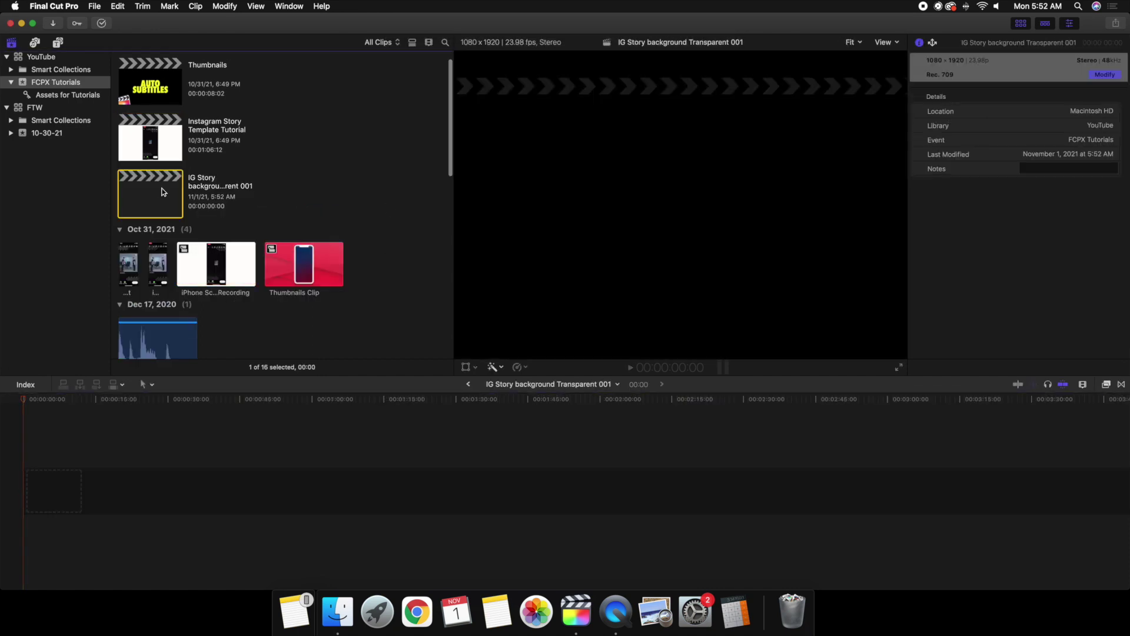
{"action": "left_click", "coordinate": [1105, 74]}
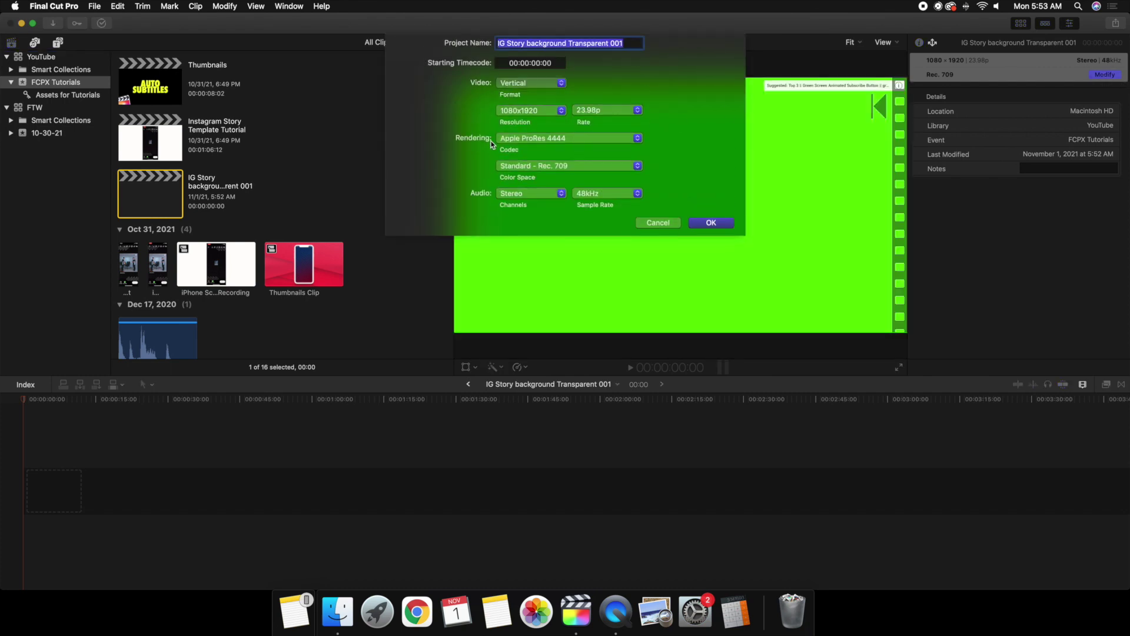
{"action": "left_click", "coordinate": [652, 222]}
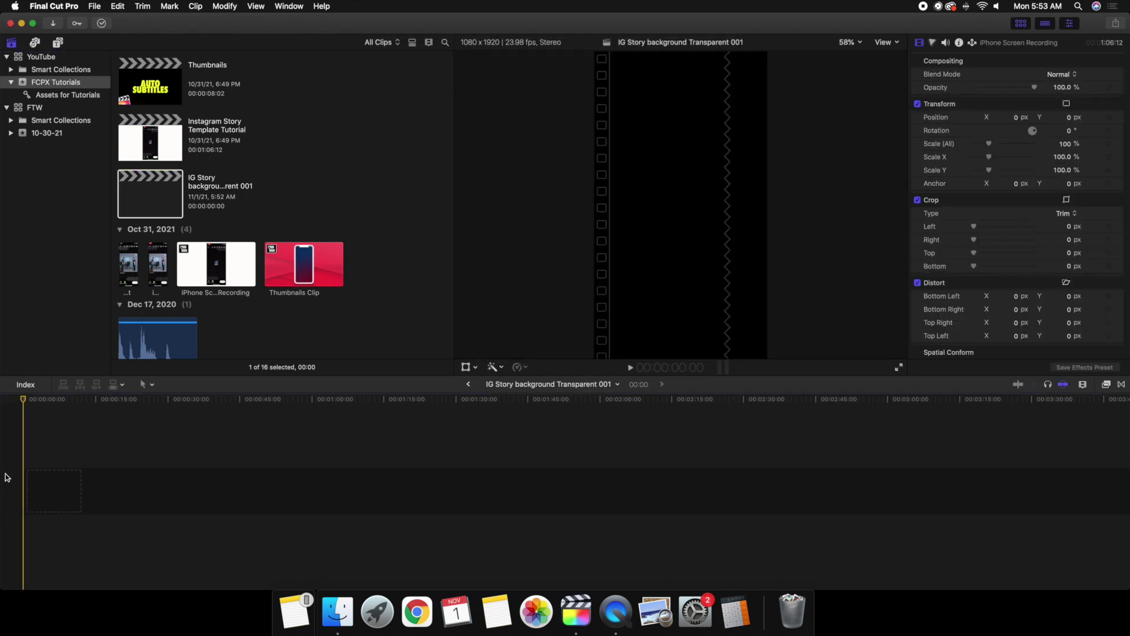
Step: Import the Desktop image IG Story Background 001.png into the FCPX Tutorials event
{"action": "key", "text": "super+i"}
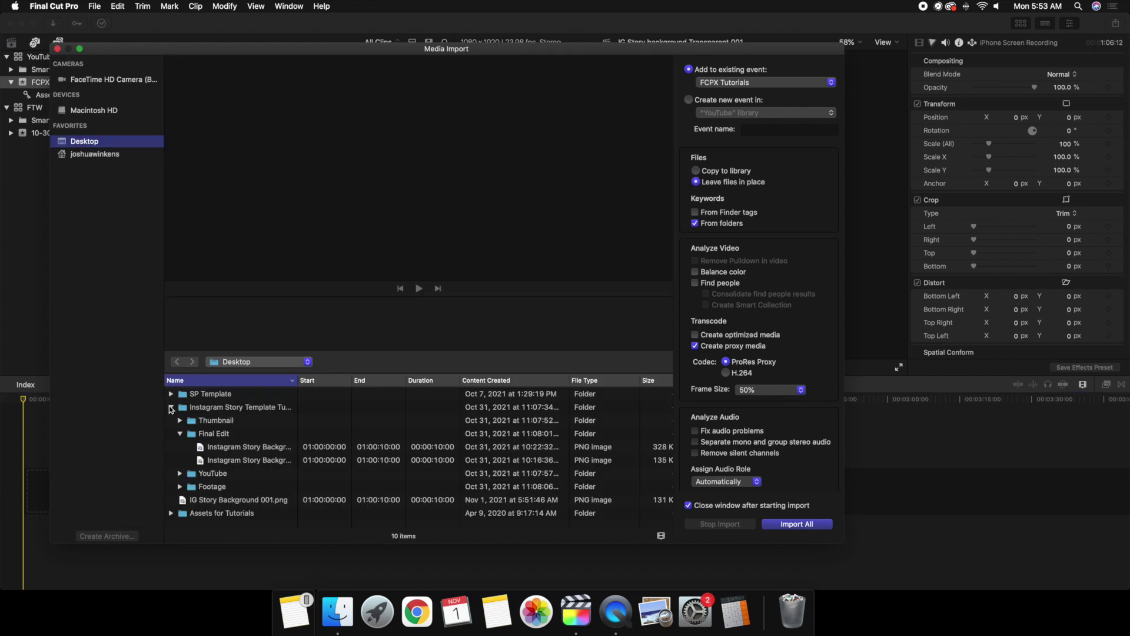
{"action": "left_click", "coordinate": [170, 408]}
{"action": "left_click", "coordinate": [202, 421]}
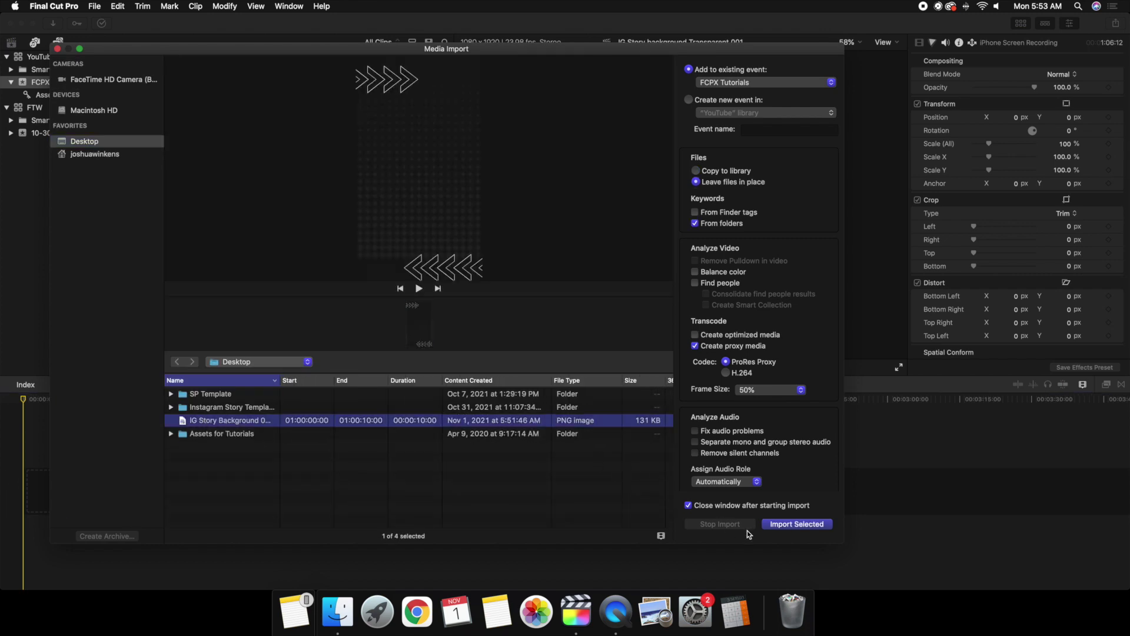
{"action": "left_click", "coordinate": [775, 526]}
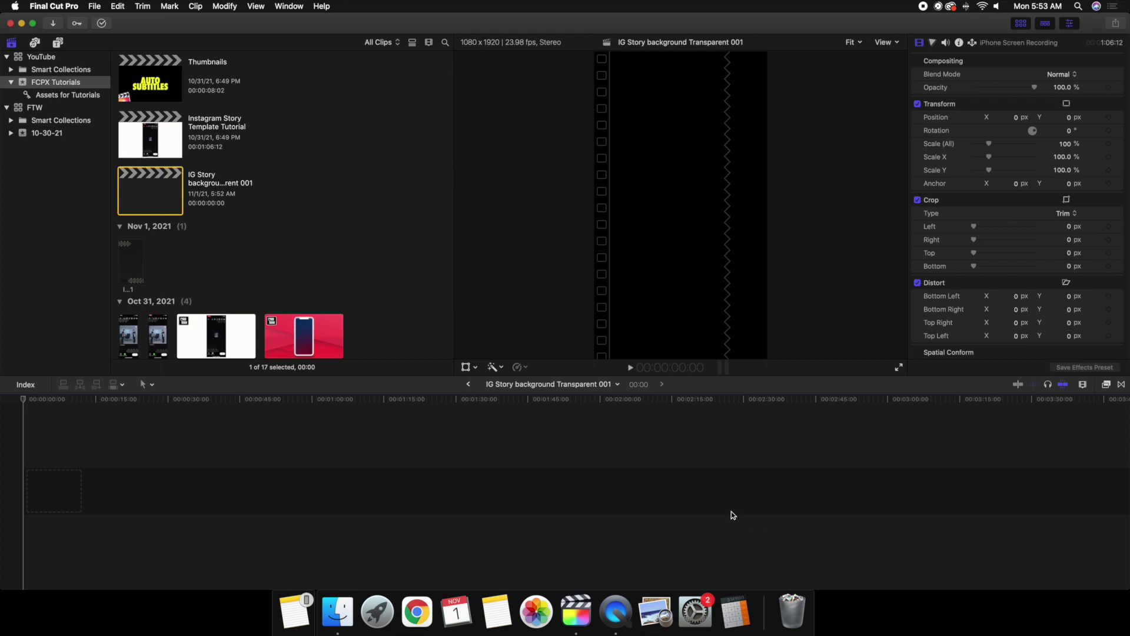
Step: Append the imported background image to the timeline and fit the whole clip in the timeline view
{"action": "left_click", "coordinate": [128, 259]}
{"action": "key", "text": "e"}
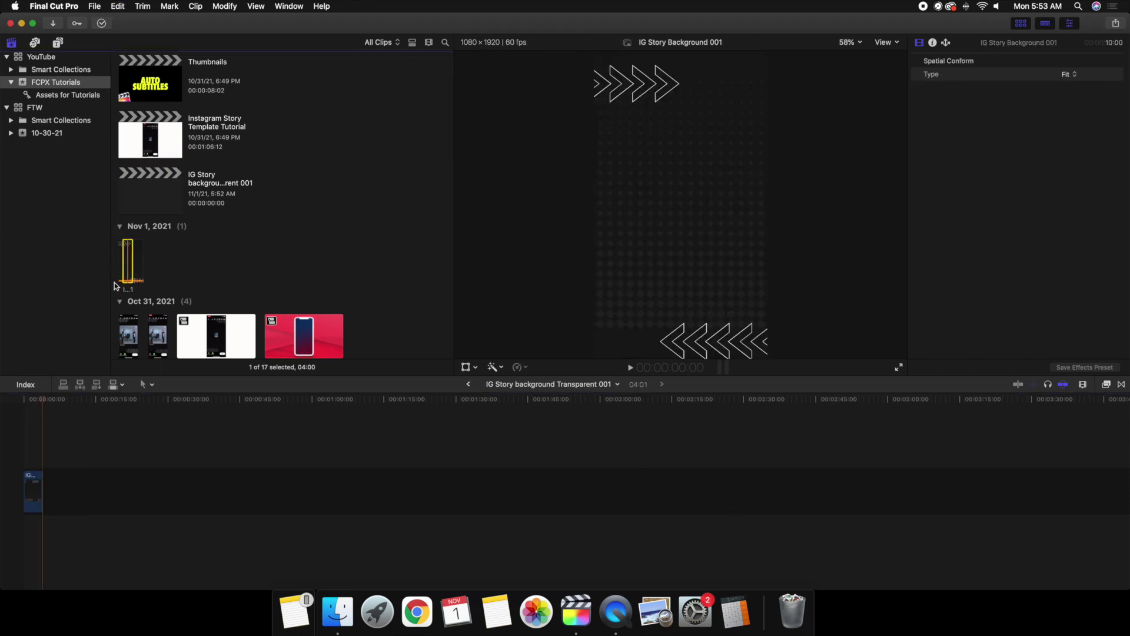
{"action": "left_click", "coordinate": [4, 462]}
{"action": "key", "text": "shift+z"}
{"action": "left_click", "coordinate": [166, 457]}
Step: Apply the Shape Mask effect from the Masks category to the background clip and select that clip
{"action": "left_click", "coordinate": [1107, 385]}
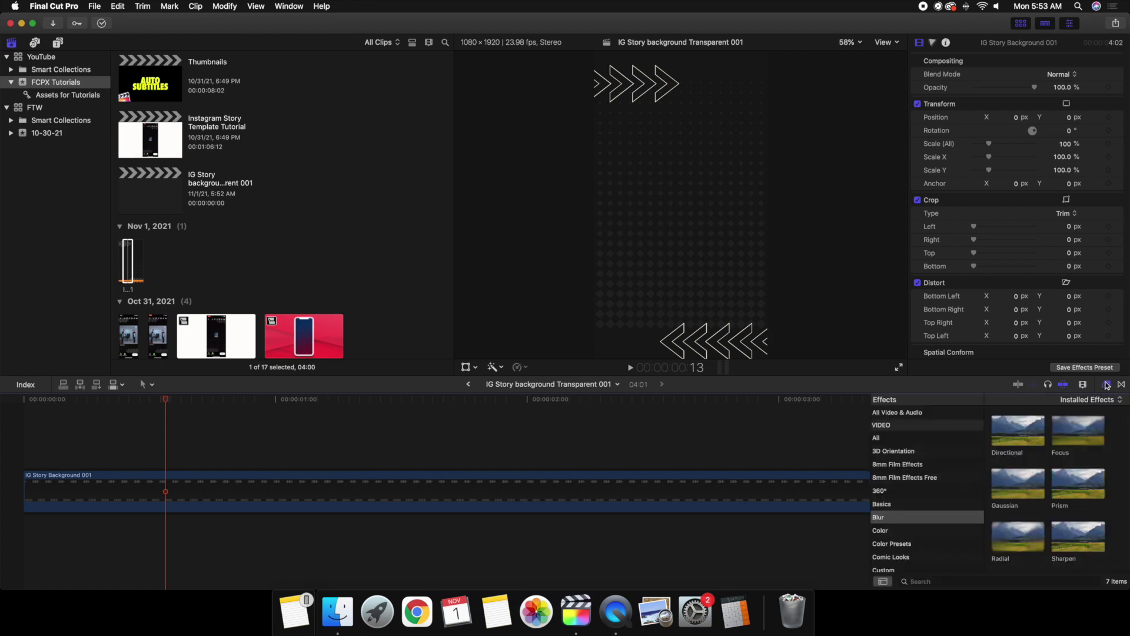
{"action": "scroll", "coordinate": [933, 470], "scroll_direction": "down", "scroll_amount": 5}
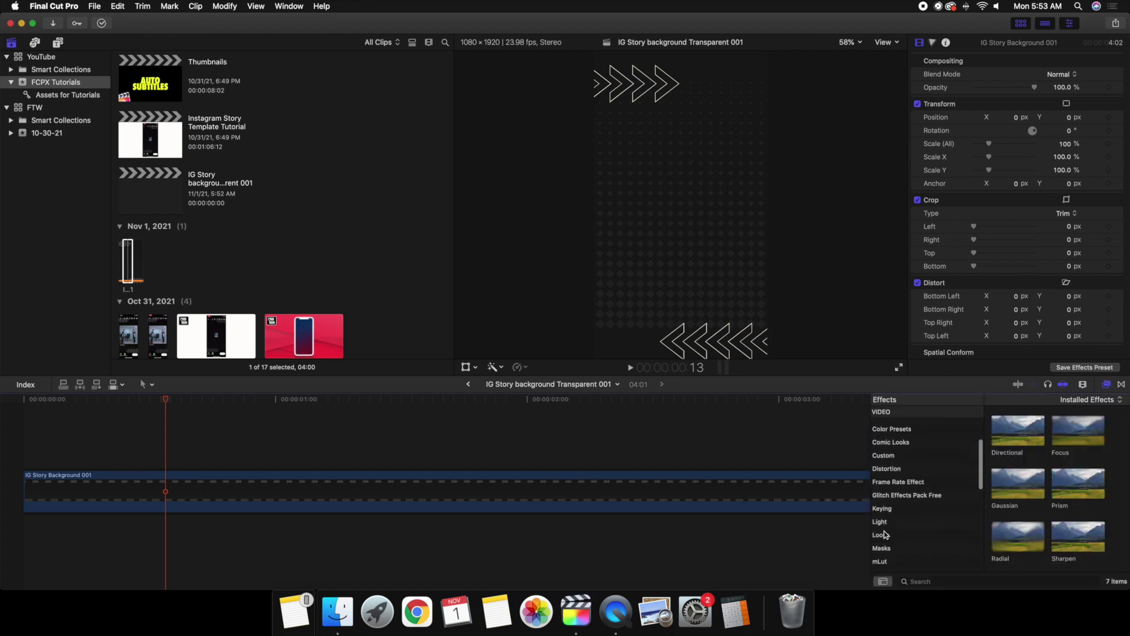
{"action": "left_click", "coordinate": [888, 548]}
{"action": "left_click", "coordinate": [1061, 489]}
{"action": "left_click_drag", "start_coordinate": [1060, 489], "coordinate": [833, 465]}
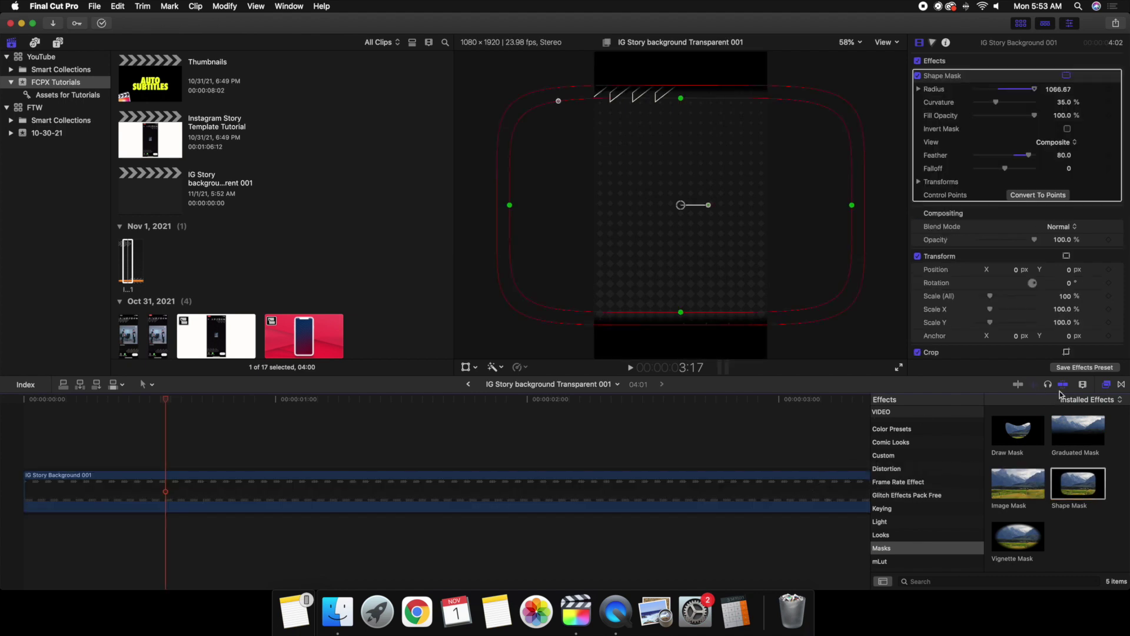
{"action": "left_click", "coordinate": [1107, 385]}
{"action": "left_click", "coordinate": [458, 482]}
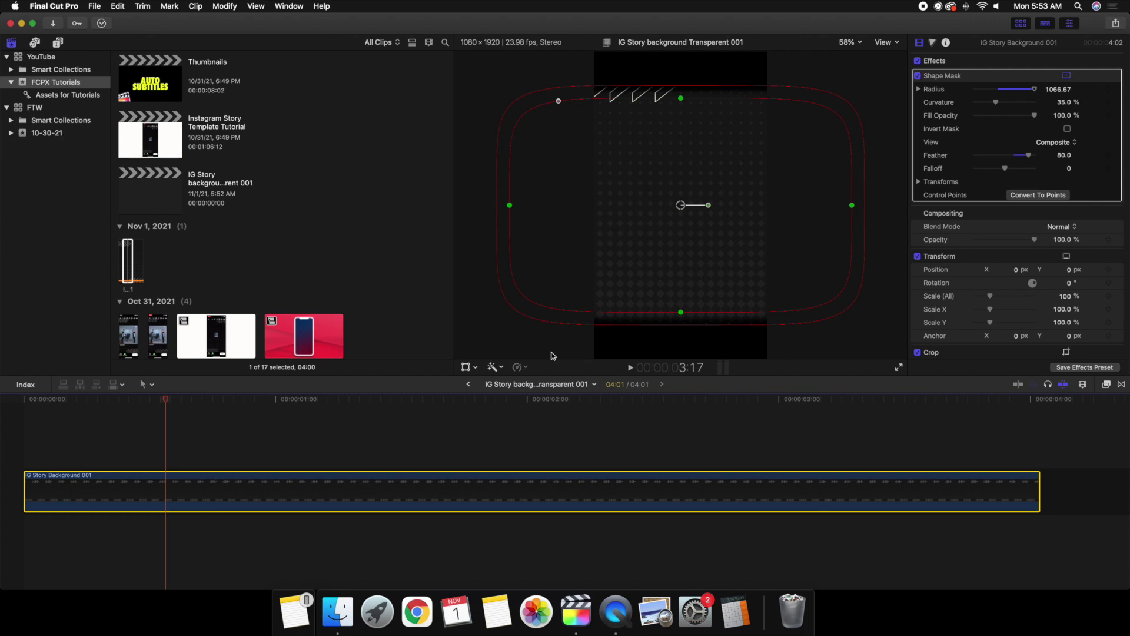
Step: Set the shape mask's curvature to 0% and its feather to 0
{"action": "left_click", "coordinate": [1063, 103]}
{"action": "type", "text": "0"}
{"action": "key", "text": "Return"}
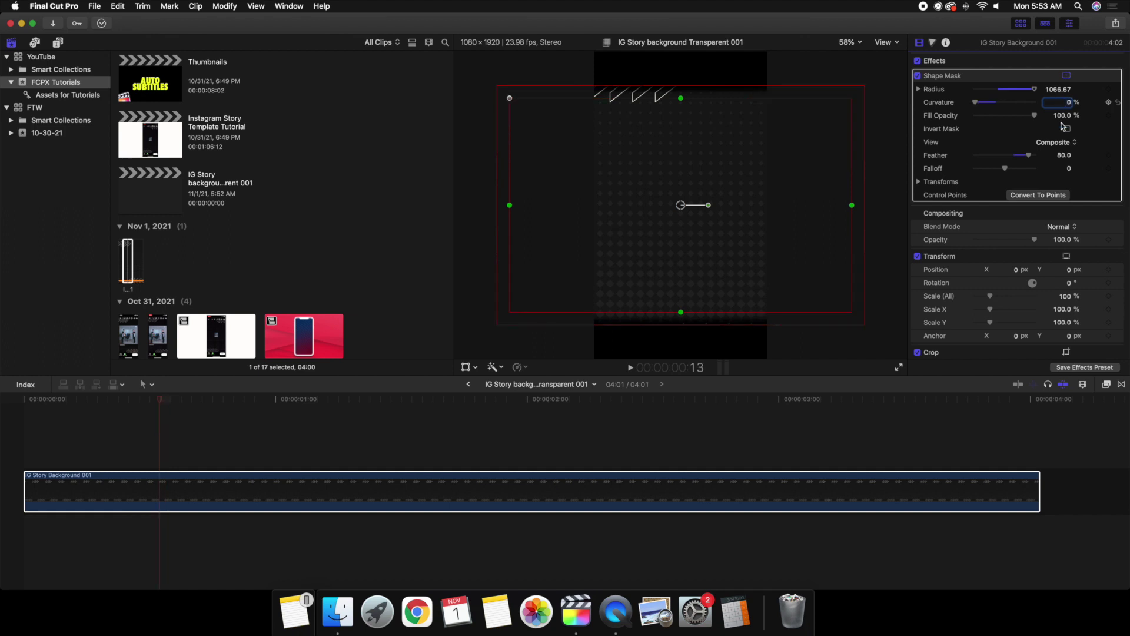
{"action": "left_click", "coordinate": [1065, 156]}
{"action": "type", "text": "0"}
{"action": "key", "text": "Return"}
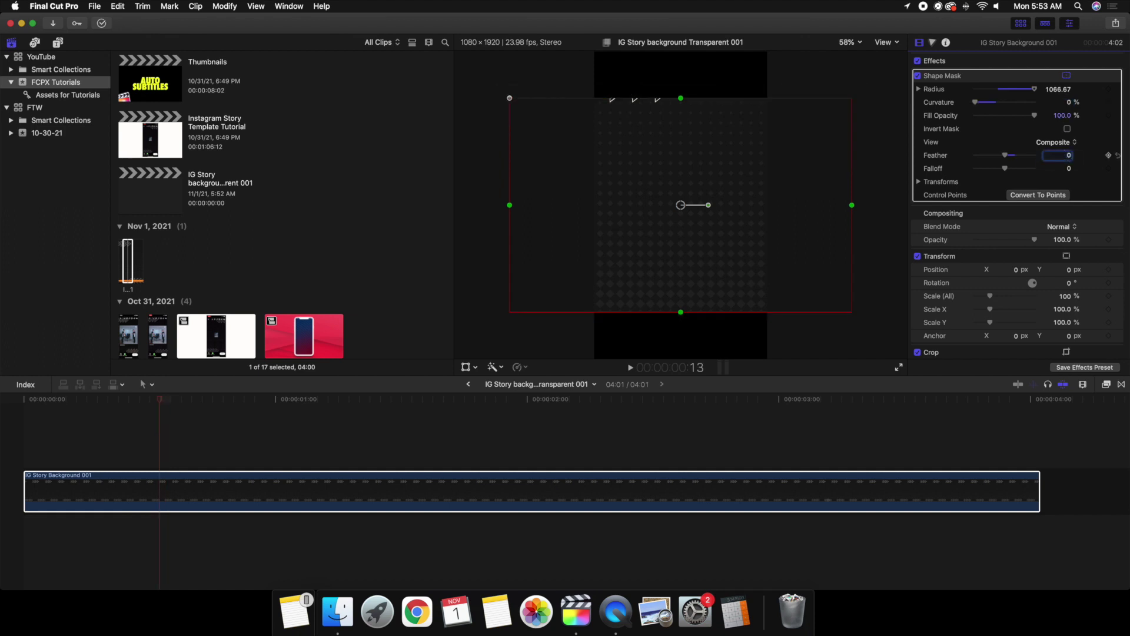
Step: Set the shape mask's scale to 15% in its transform settings
{"action": "left_click", "coordinate": [920, 182]}
{"action": "left_click", "coordinate": [1064, 222]}
{"action": "type", "text": "15"}
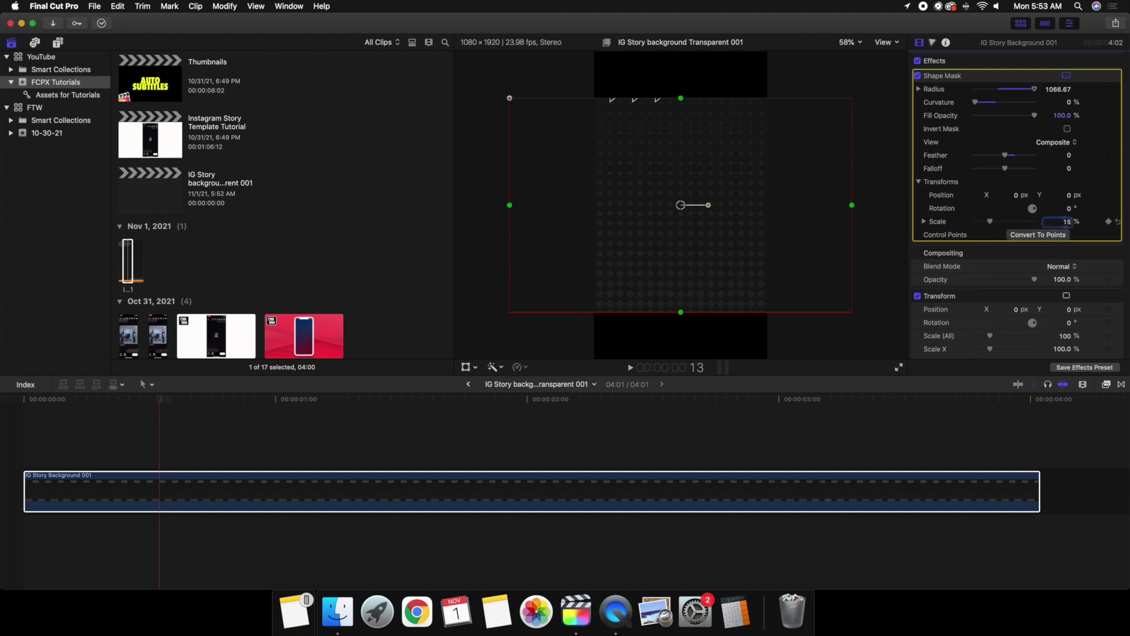
{"action": "key", "text": "Return"}
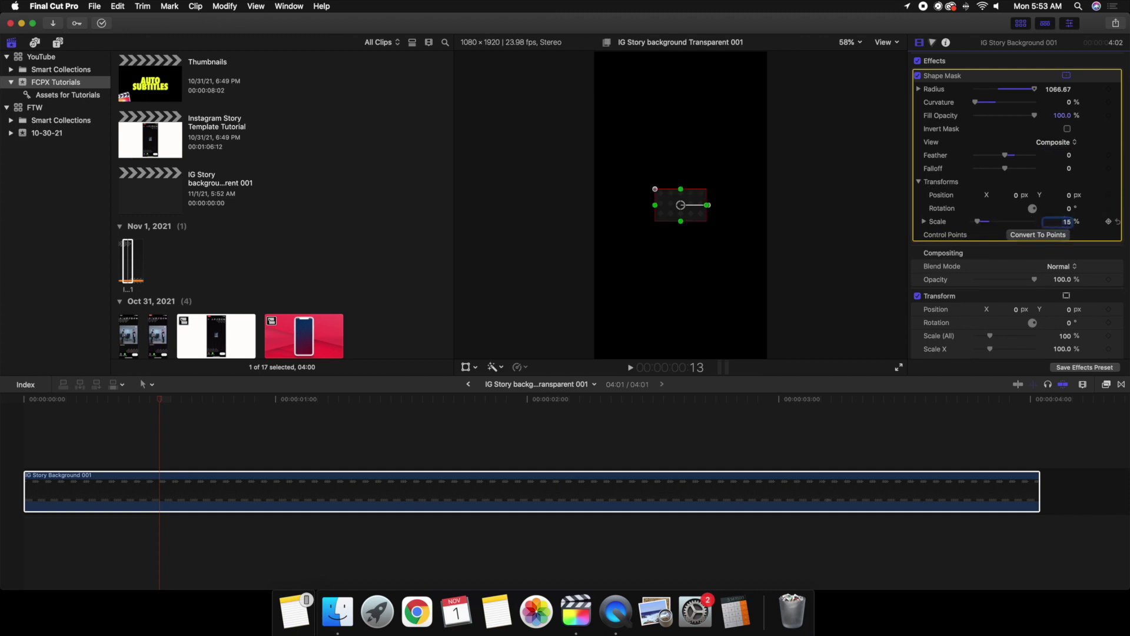
Step: Invert the shape mask and reshape it into a small upright rectangle at the centre of the frame, with a radius of about 780
{"action": "left_click", "coordinate": [1067, 128]}
{"action": "mouse_move", "coordinate": [681, 189]}
{"action": "left_mouse_down"}
{"action": "mouse_move", "coordinate": [664, 207]}
{"action": "mouse_move", "coordinate": [681, 223]}
{"action": "mouse_move", "coordinate": [669, 205]}
{"action": "left_mouse_up"}
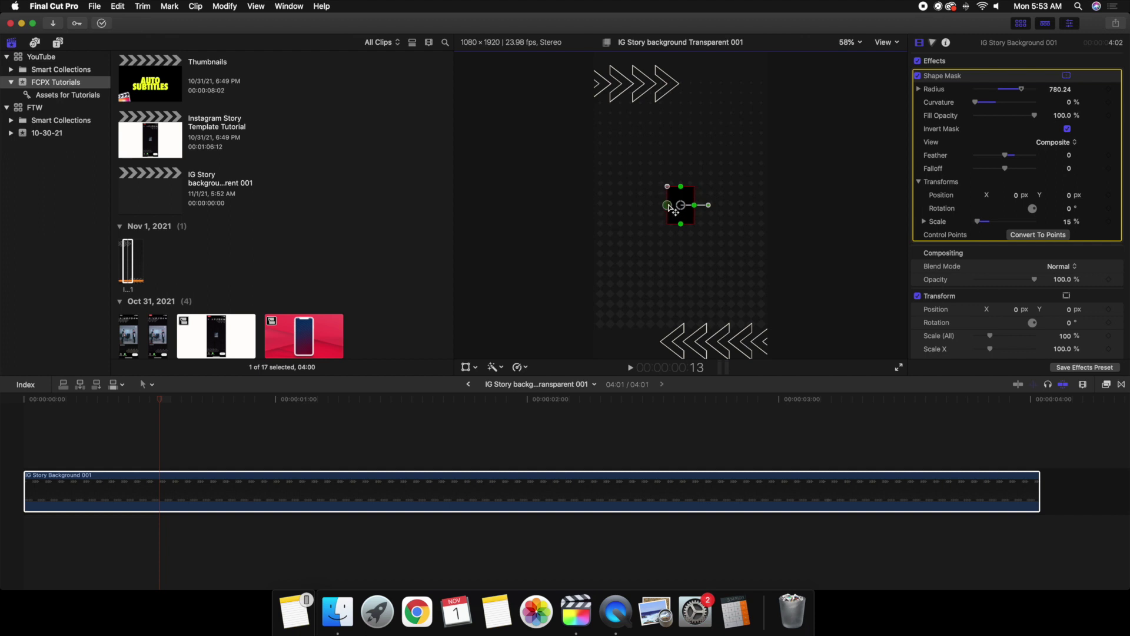
{"action": "left_click", "coordinate": [582, 183]}
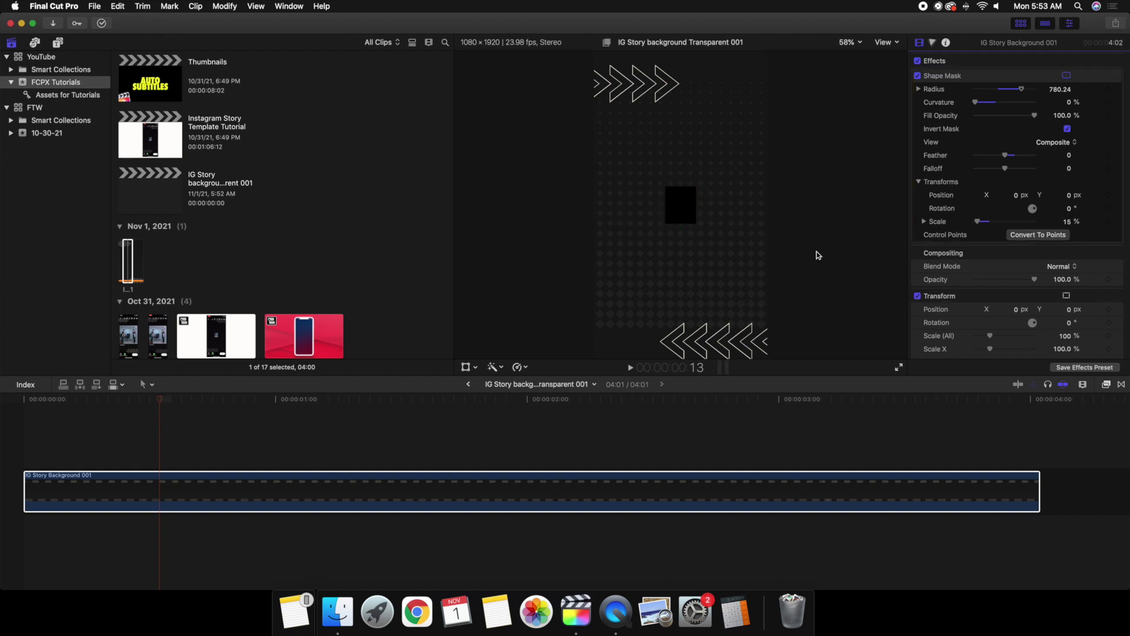
Step: Save the current frame as a PNG image named "IG Story background Transparent 001" on the Desktop
{"action": "left_click", "coordinate": [239, 497]}
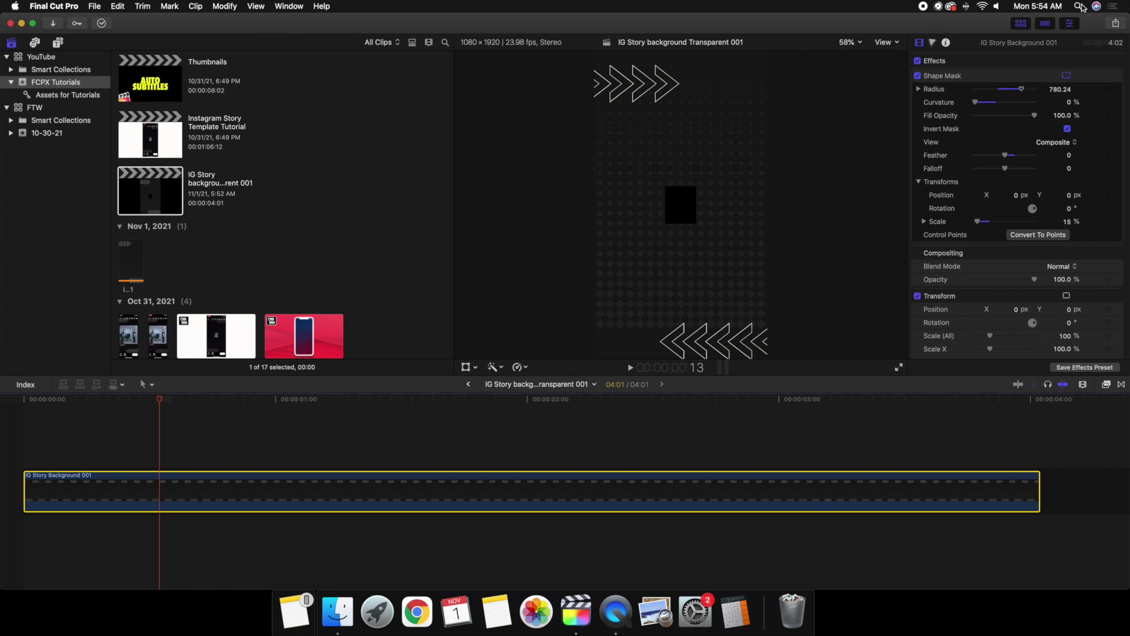
{"action": "left_click", "coordinate": [1116, 25]}
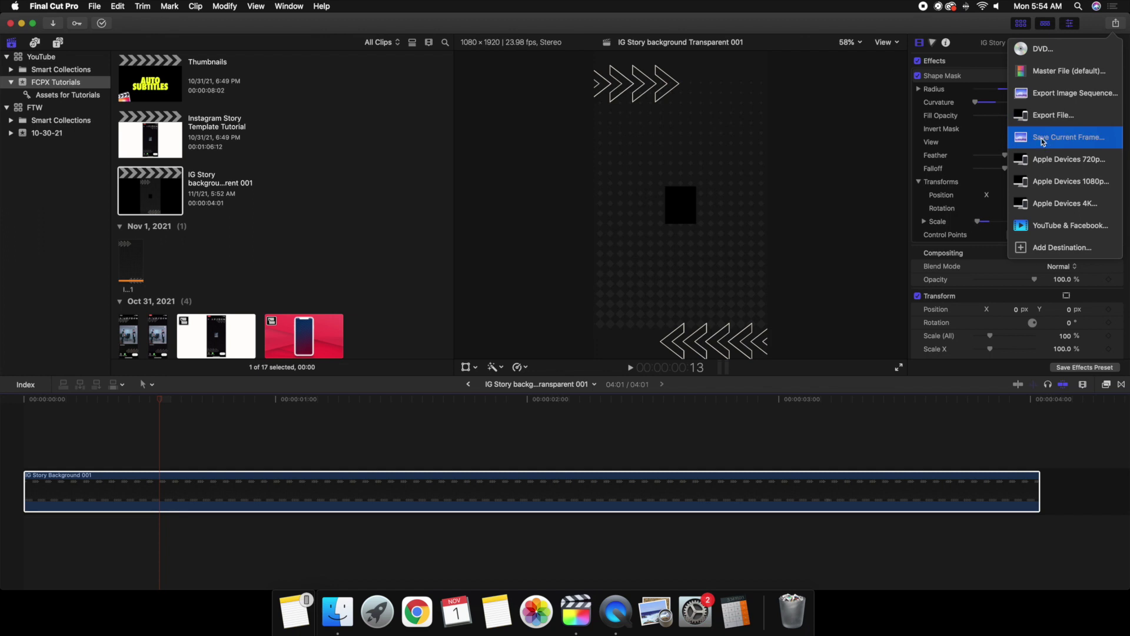
{"action": "left_click", "coordinate": [1046, 144]}
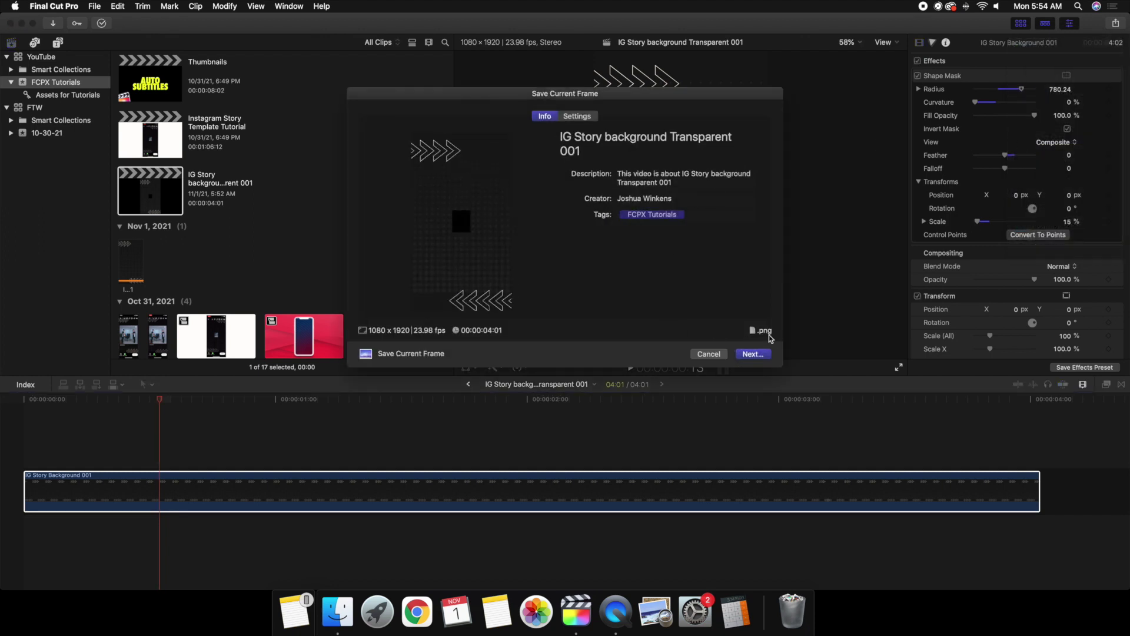
{"action": "left_click", "coordinate": [586, 120]}
{"action": "left_click", "coordinate": [634, 163]}
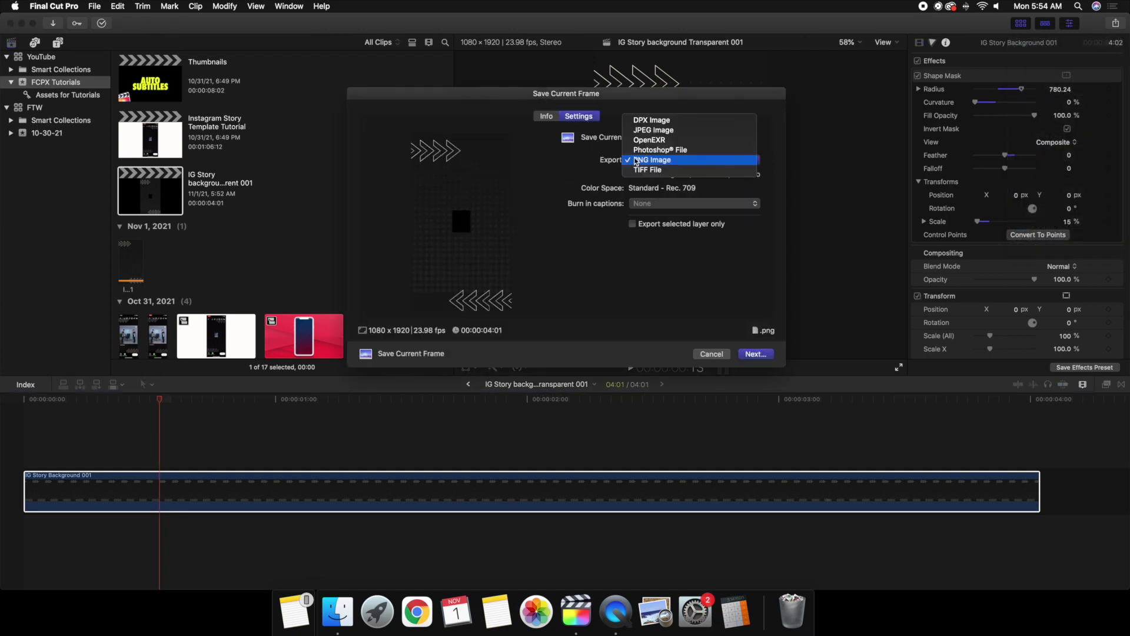
{"action": "left_click", "coordinate": [644, 162]}
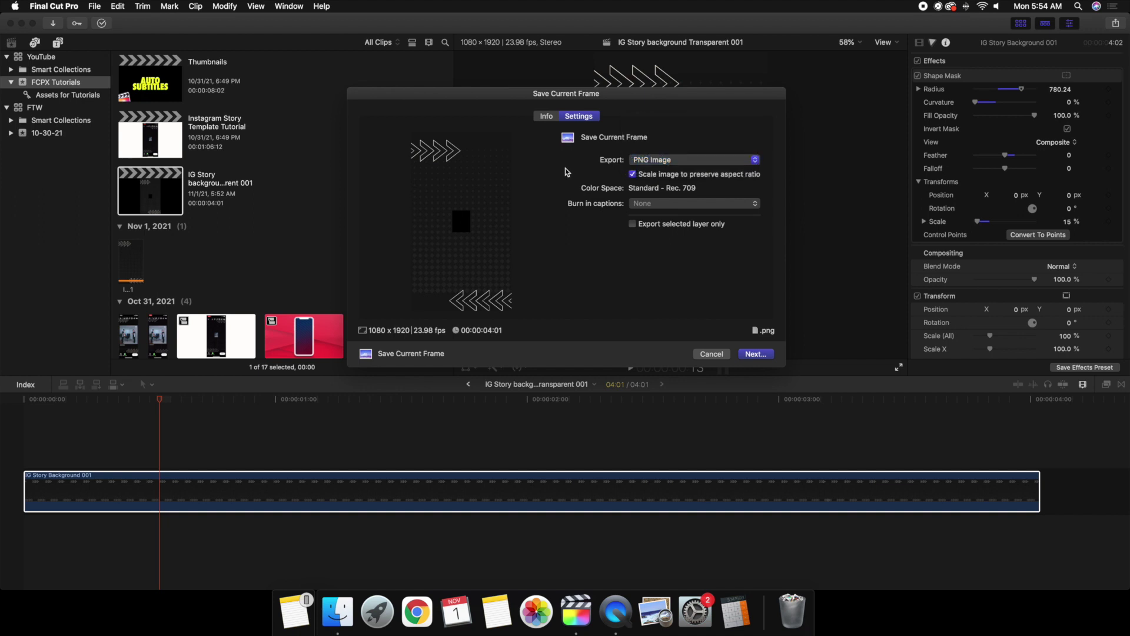
{"action": "left_click", "coordinate": [545, 117]}
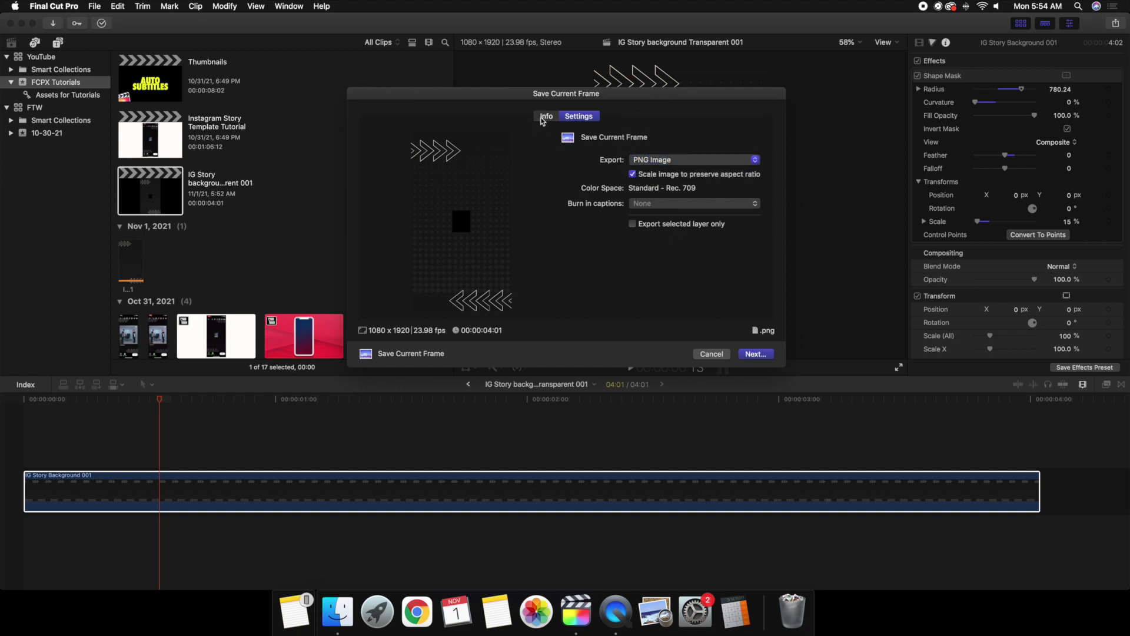
{"action": "left_click", "coordinate": [747, 355]}
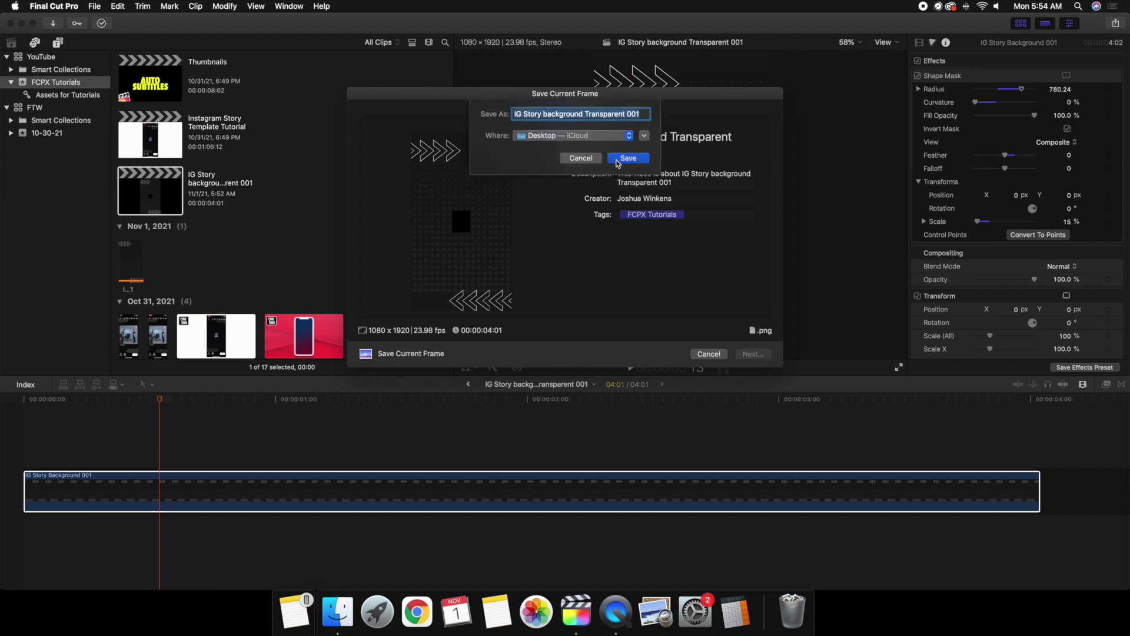
{"action": "left_click", "coordinate": [620, 160]}
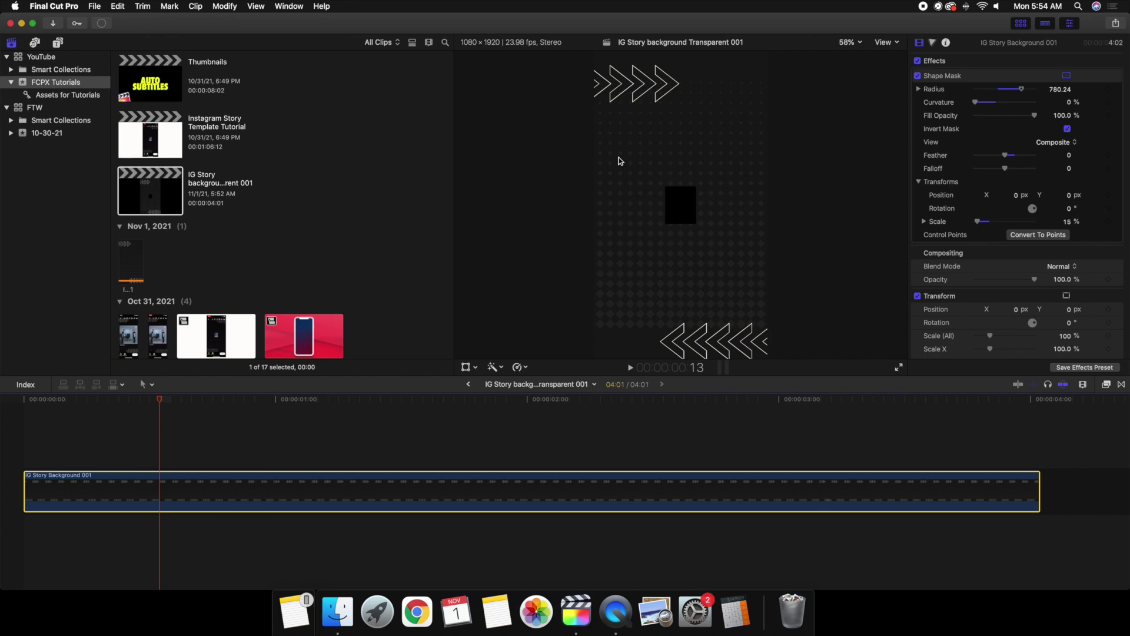
Step: Check the Desktop for the exported transparent PNG and return to the Final Cut Pro project
{"action": "left_click", "coordinate": [21, 23]}
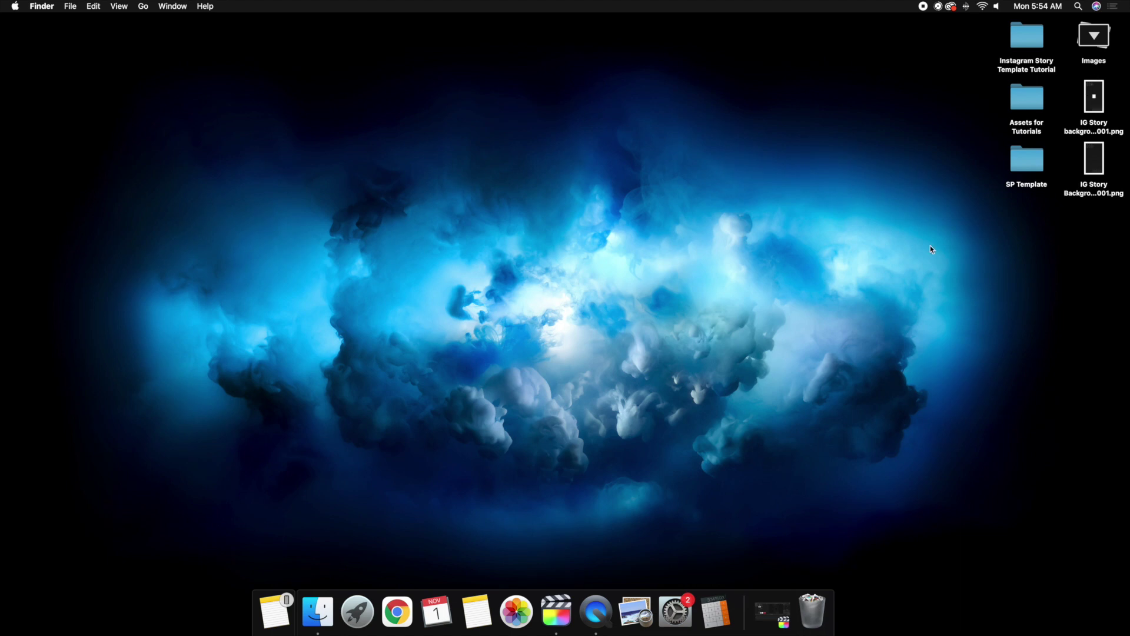
{"action": "left_click", "coordinate": [772, 612]}
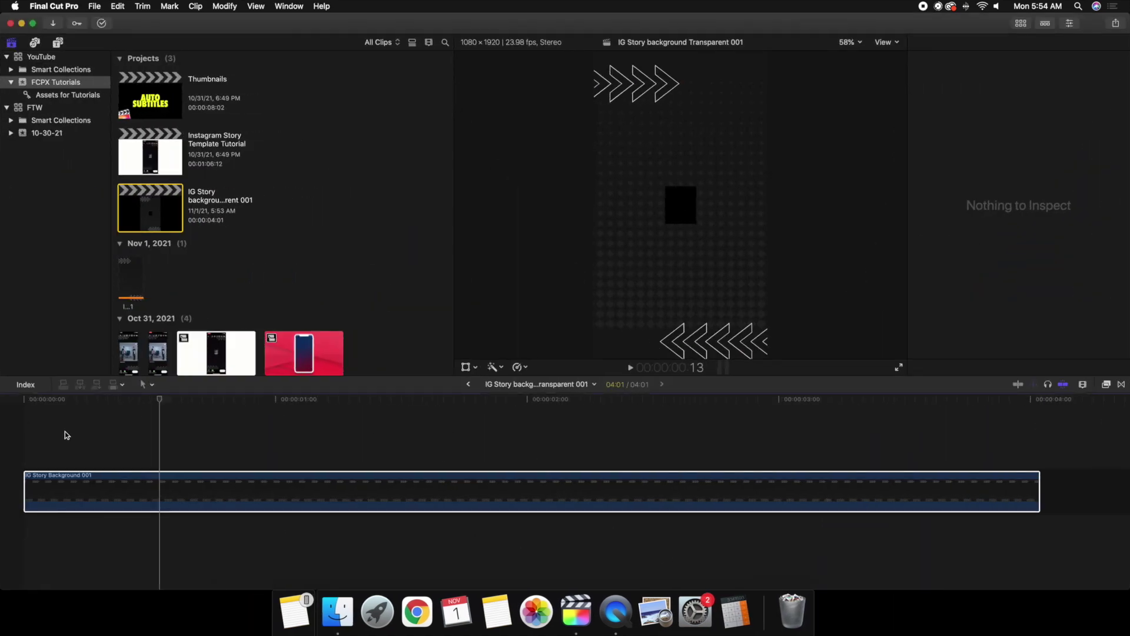
{"action": "left_click", "coordinate": [38, 449]}
{"action": "key", "text": "super+4"}
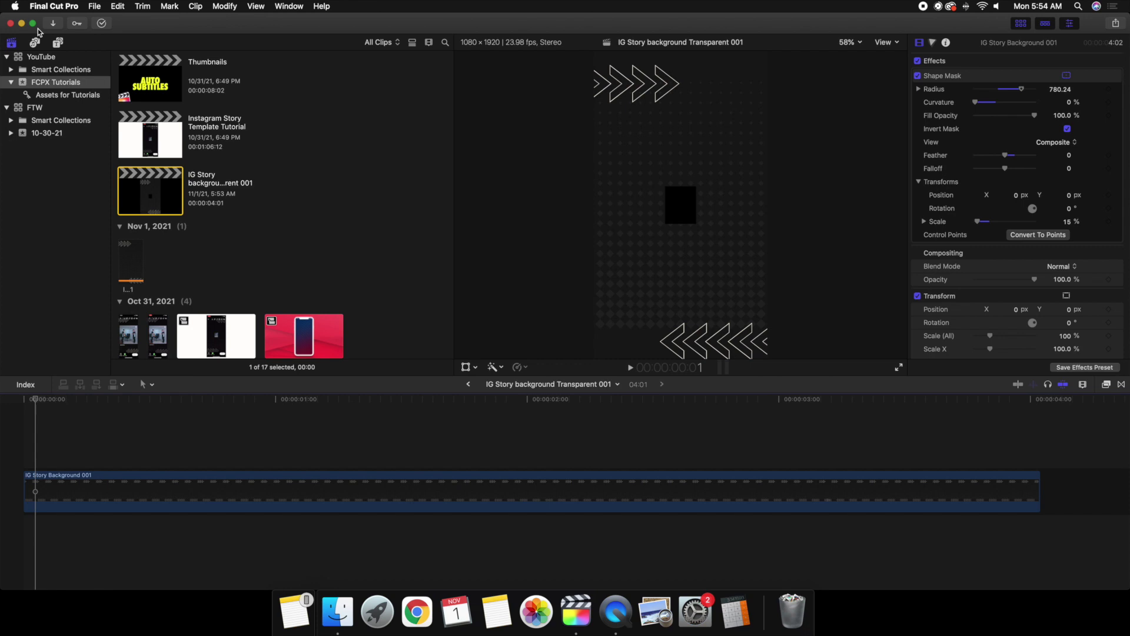
Step: Import the "IG Story background Transparent 001" PNG from the Desktop into the FCPX Tutorials event and preview it
{"action": "key", "text": "super+i"}
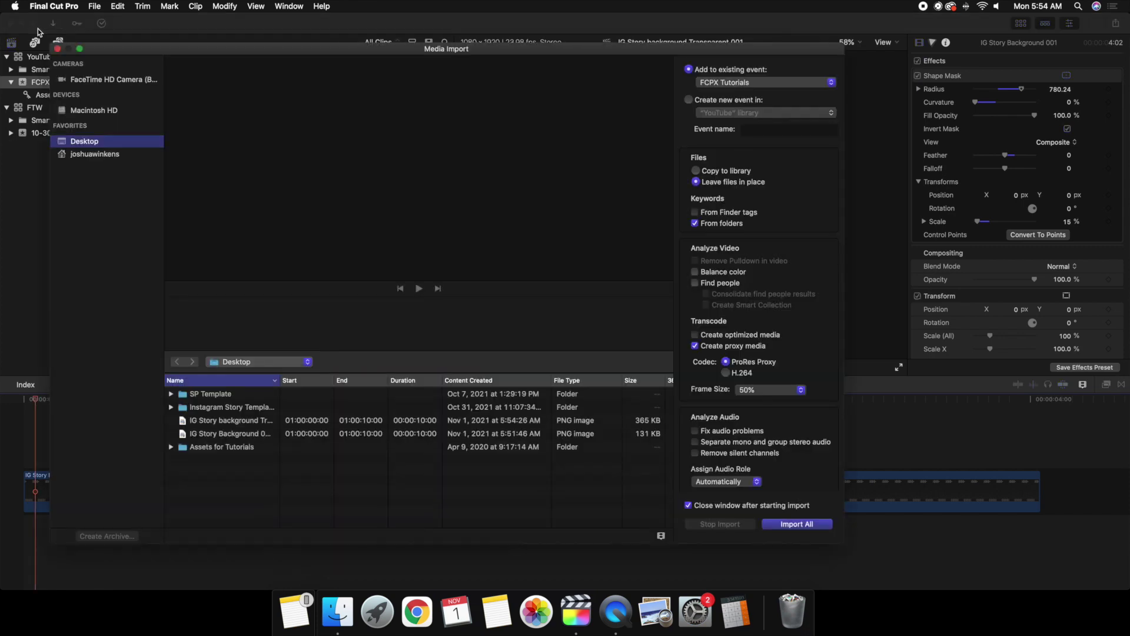
{"action": "left_click", "coordinate": [212, 421]}
{"action": "left_click", "coordinate": [210, 433]}
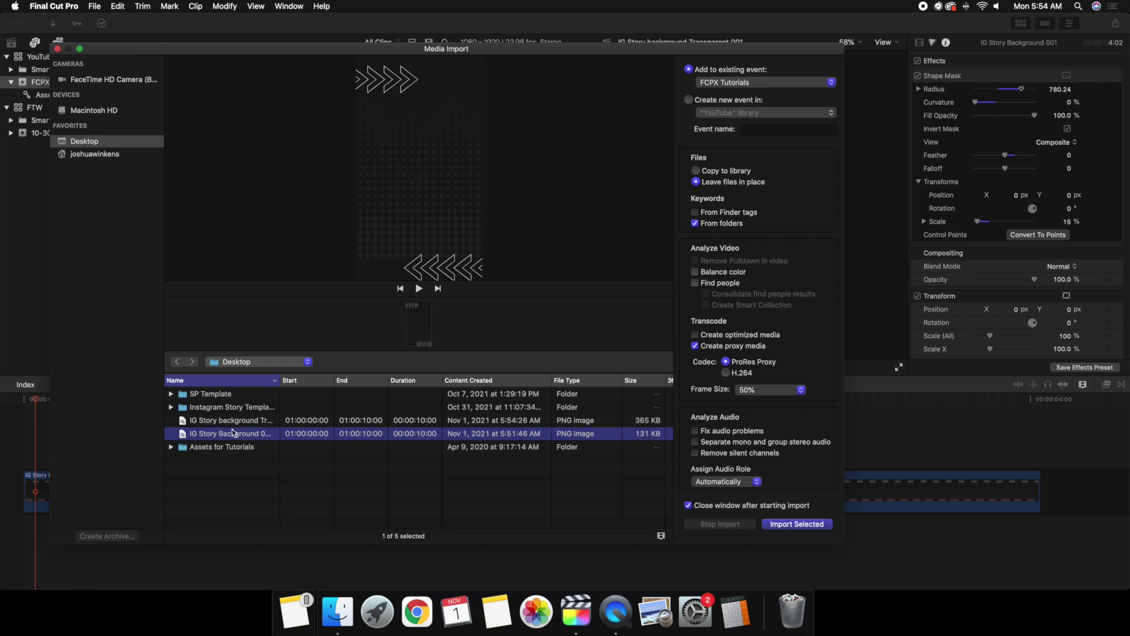
{"action": "left_click", "coordinate": [232, 419]}
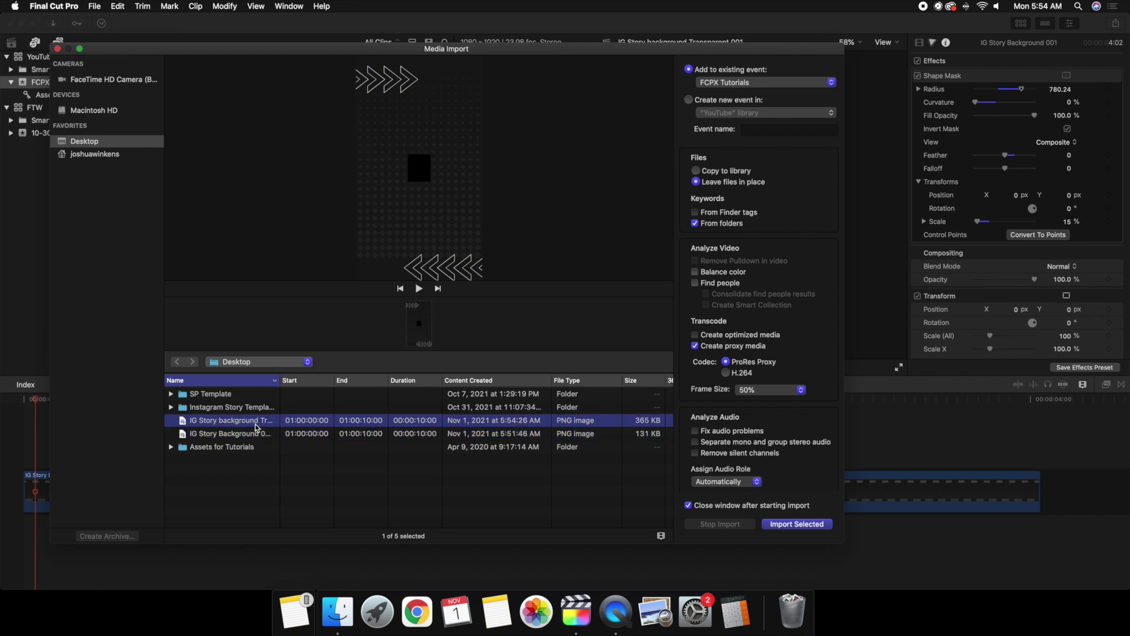
{"action": "left_click", "coordinate": [776, 524]}
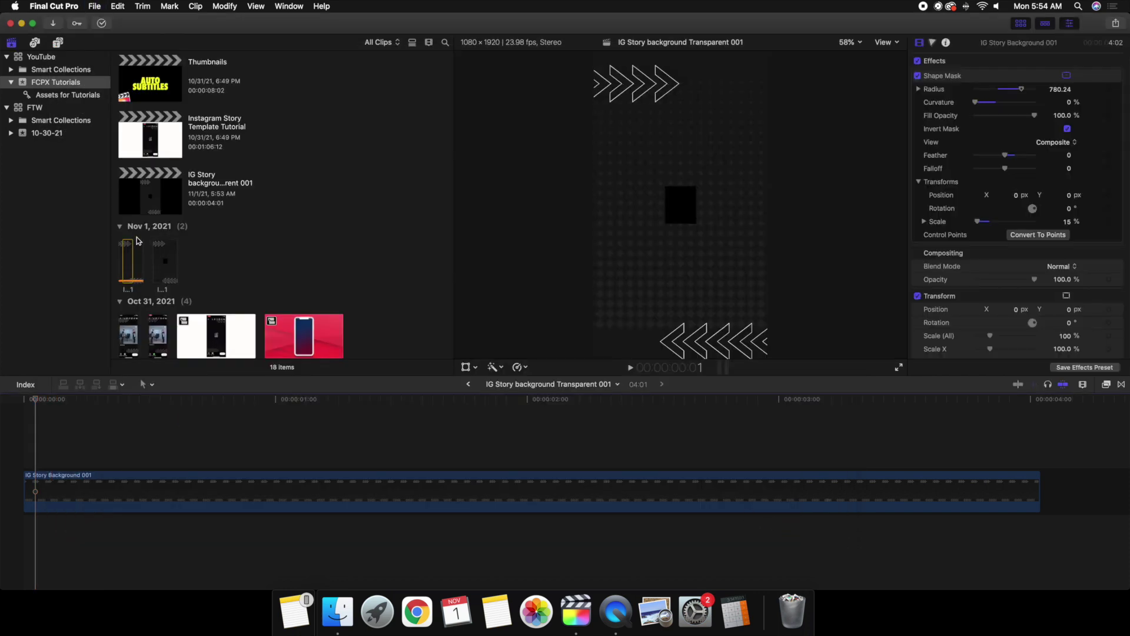
{"action": "left_click", "coordinate": [163, 259]}
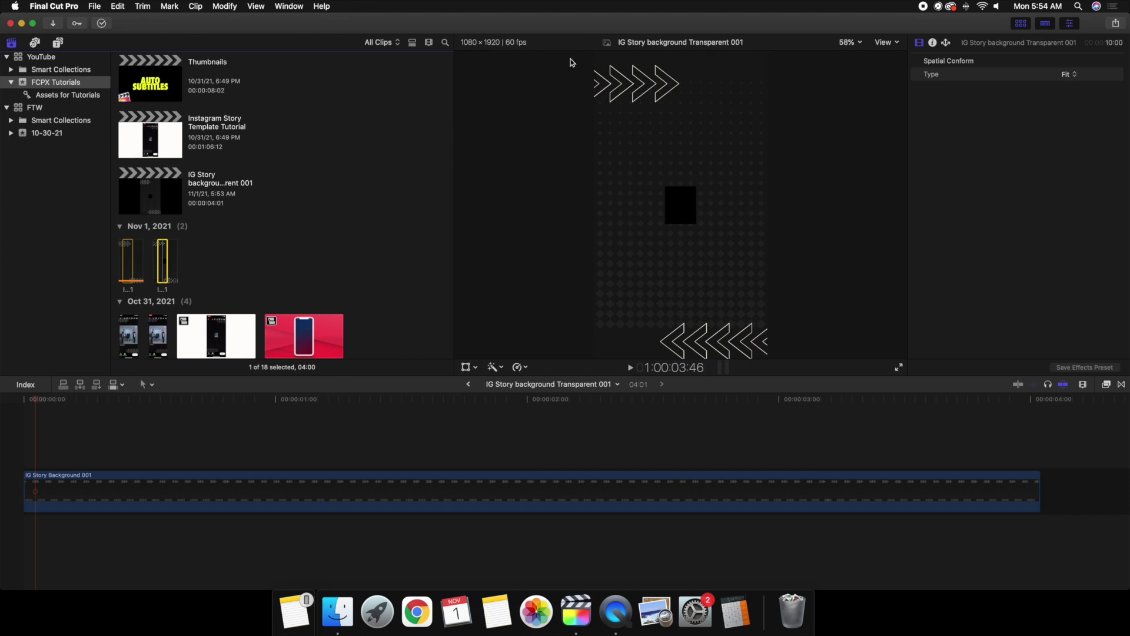
Step: Replace the background clip in the timeline with the Thumbnail Screenshot image
{"action": "left_click", "coordinate": [53, 480]}
{"action": "key", "text": "Delete"}
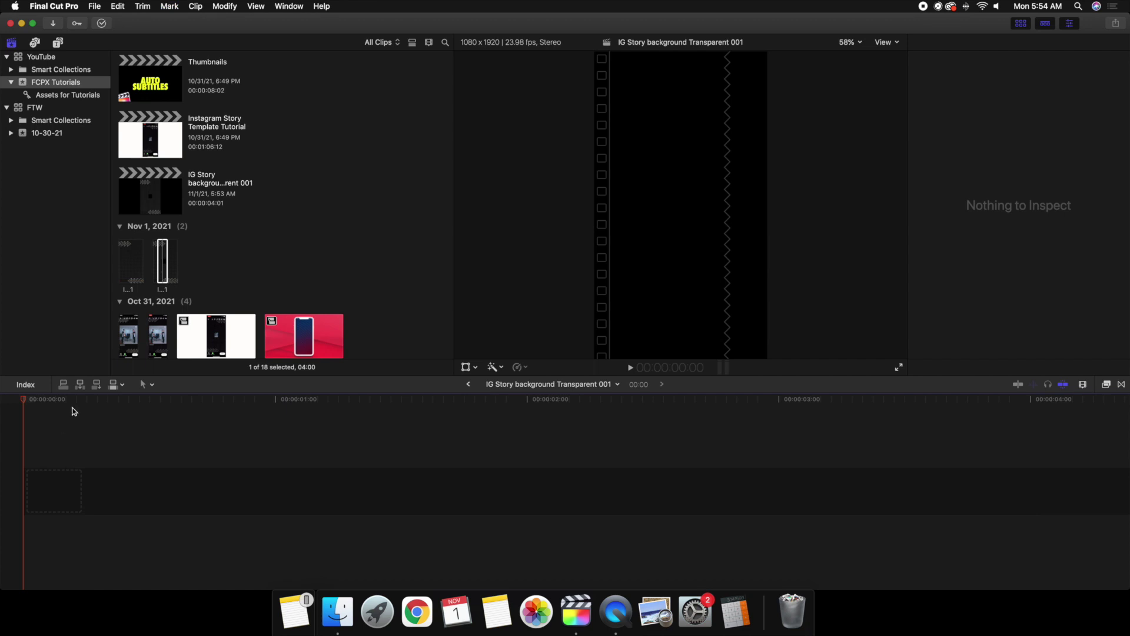
{"action": "left_click", "coordinate": [163, 335]}
{"action": "left_click", "coordinate": [130, 330]}
{"action": "key", "text": "e"}
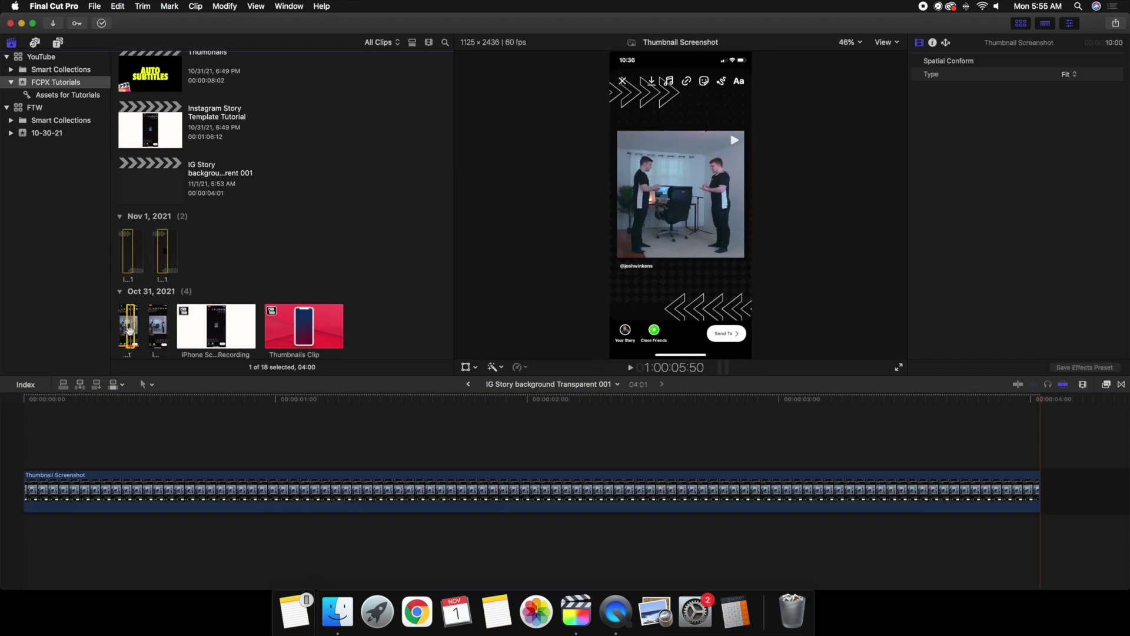
{"action": "left_click", "coordinate": [185, 456]}
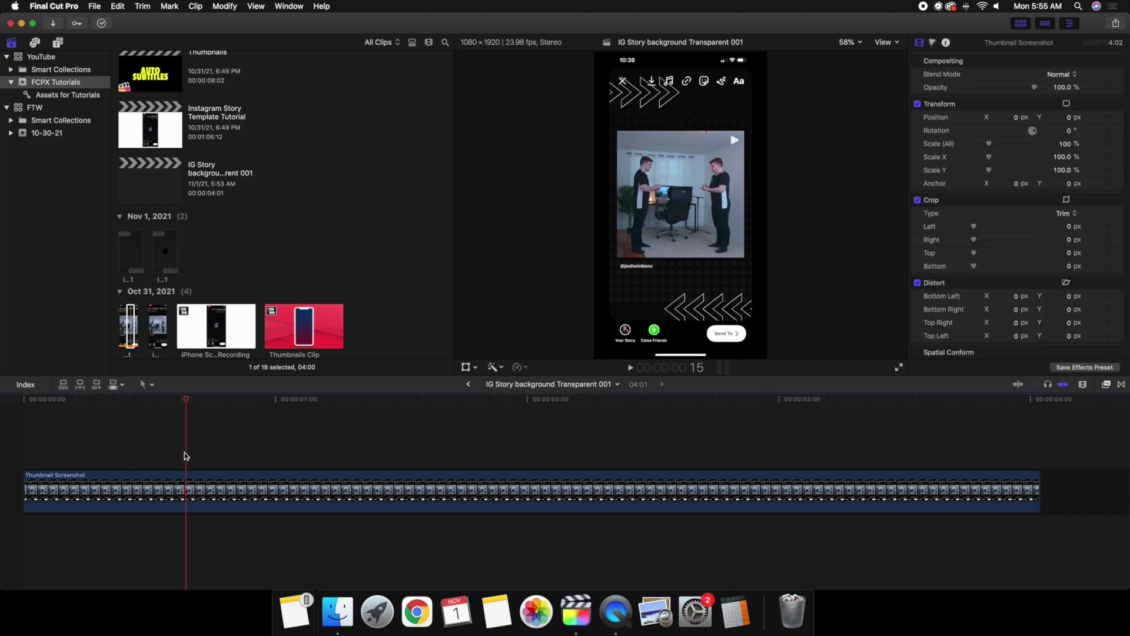
Step: Layer the imported transparent background above the Thumbnail Screenshot and shrink the screenshot to about 8% inside the cut-out
{"action": "left_click", "coordinate": [141, 176]}
{"action": "left_click_drag", "start_coordinate": [164, 243], "coordinate": [27, 423]}
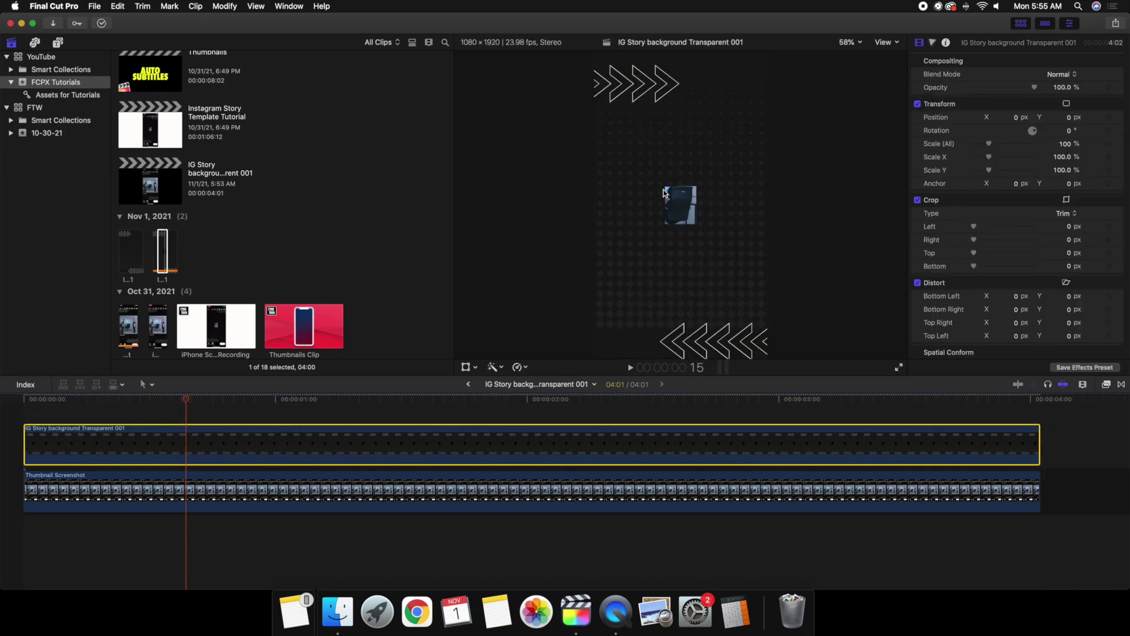
{"action": "left_click", "coordinate": [496, 492]}
{"action": "left_click_drag", "start_coordinate": [1065, 147], "coordinate": [1065, 143]}
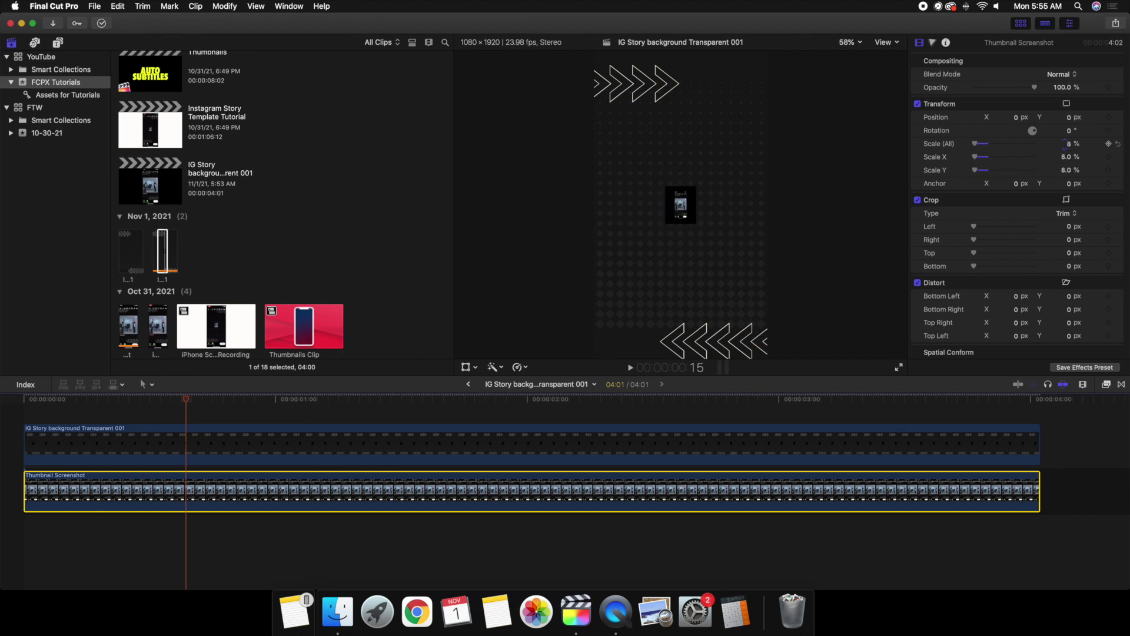
{"action": "left_click", "coordinate": [1118, 143]}
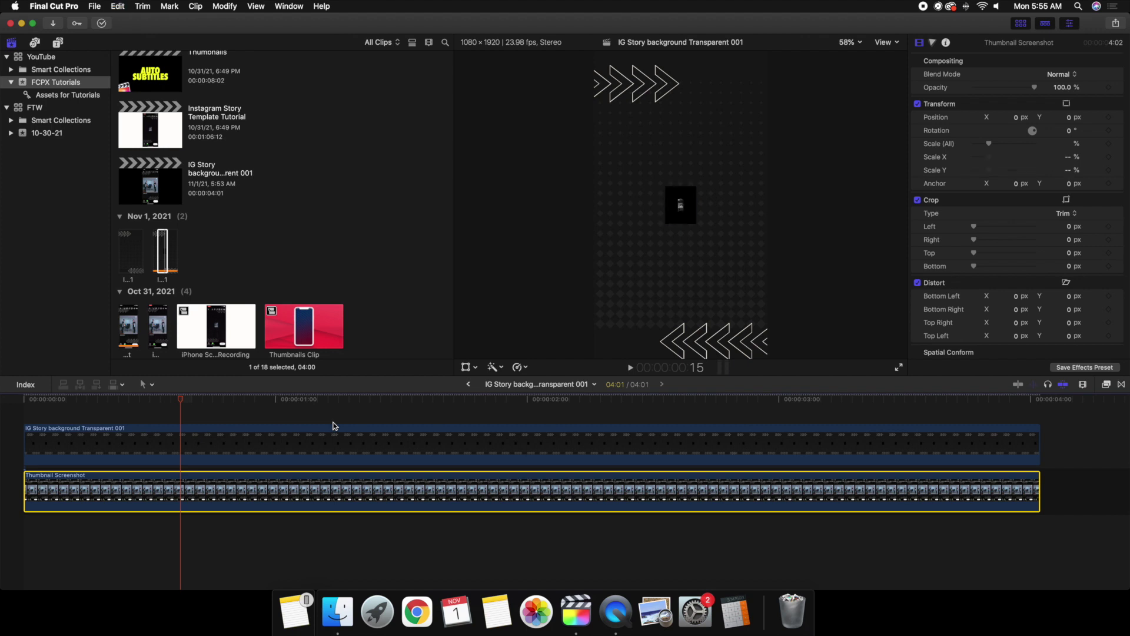
Step: Undo the transparency test edits back to the single masked background clip in the timeline
{"action": "key", "text": "super+z"}
{"action": "key", "text": "super+z"}
{"action": "key", "text": "super+z"}
{"action": "key", "text": "super+shift+z"}
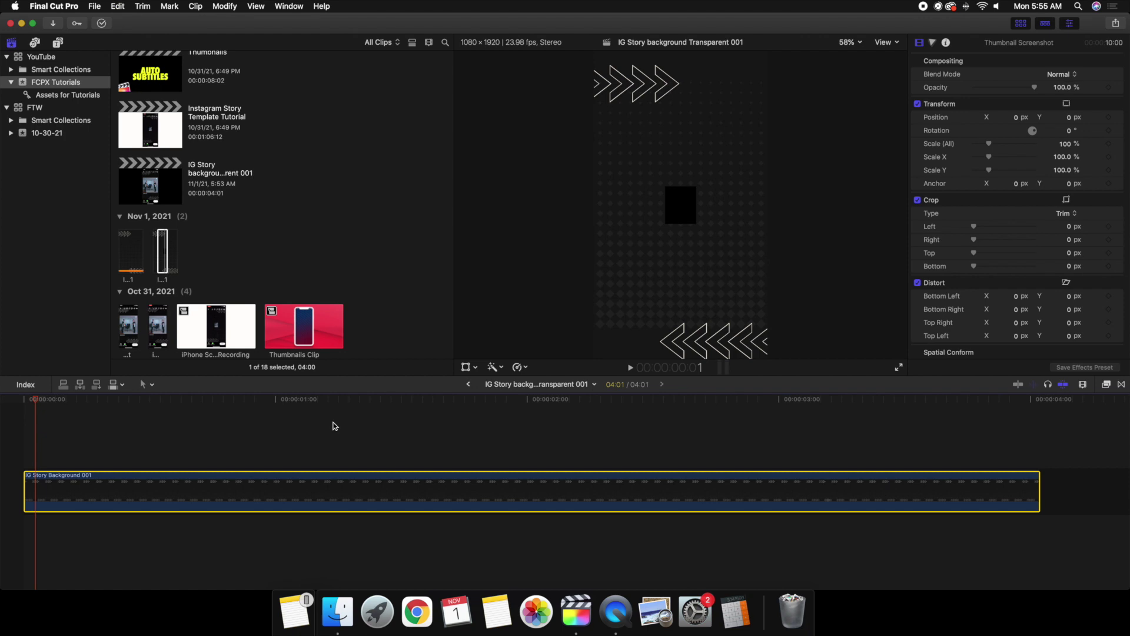
Step: Review the project's resolution, frame rate and rendering codec settings, and close them without changes
{"action": "left_click", "coordinate": [169, 186]}
{"action": "left_click", "coordinate": [1100, 76]}
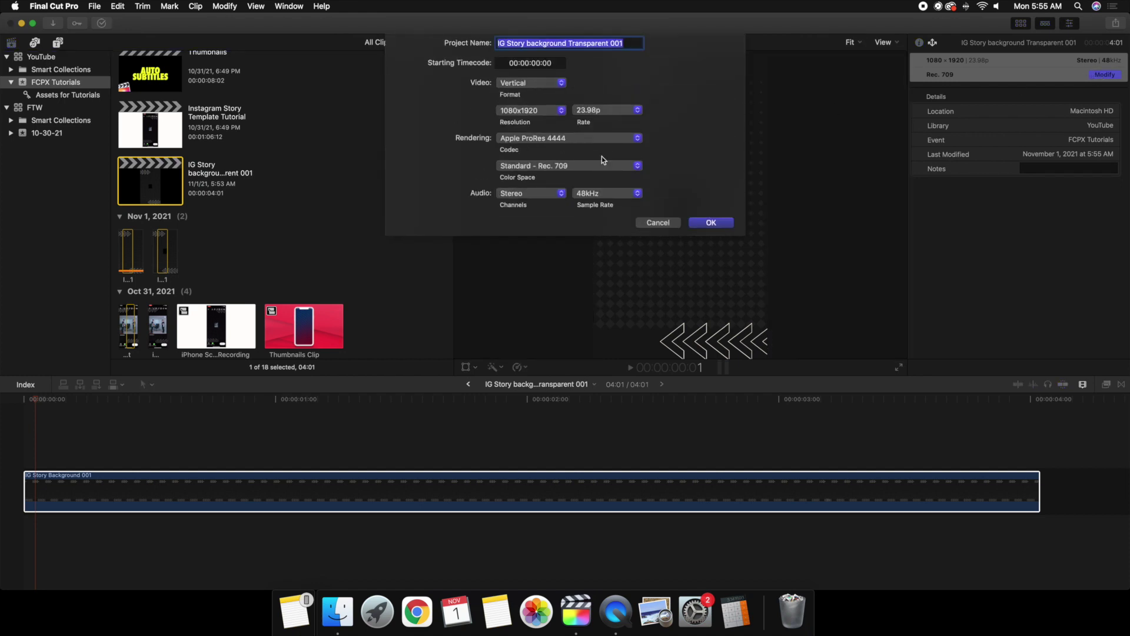
{"action": "left_click", "coordinate": [658, 223]}
{"action": "left_click", "coordinate": [76, 457]}
{"action": "left_click", "coordinate": [76, 456]}
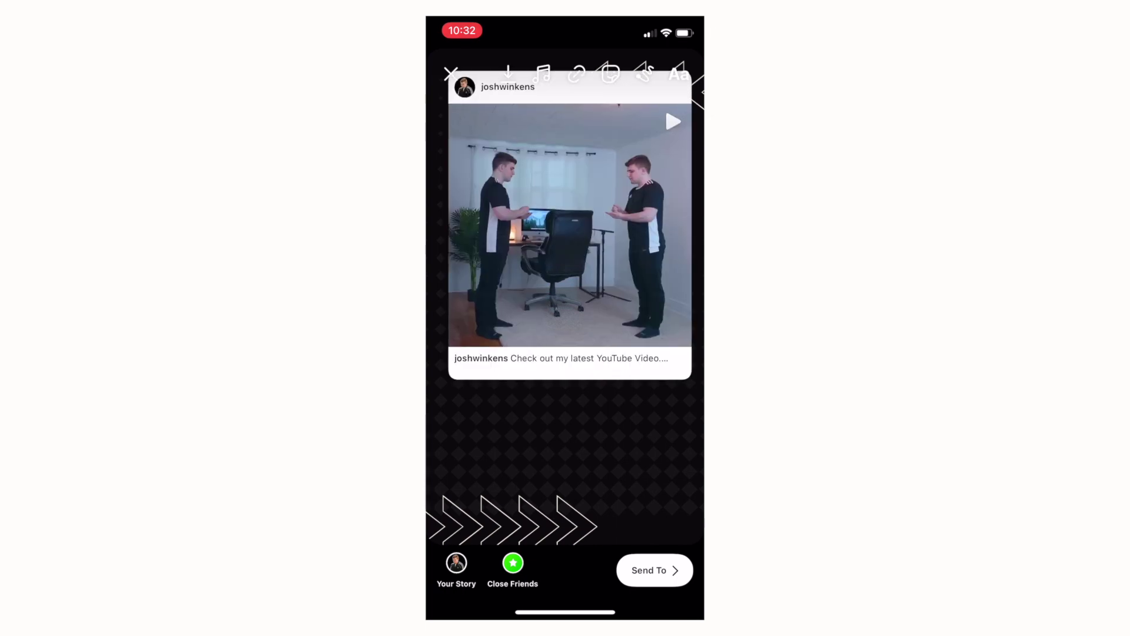
Step: In Instagram, centre the shared post on the arrow-patterned story background, showing it without the white caption card
{"action": "left_click_drag", "start_coordinate": [570, 235], "coordinate": [565, 307]}
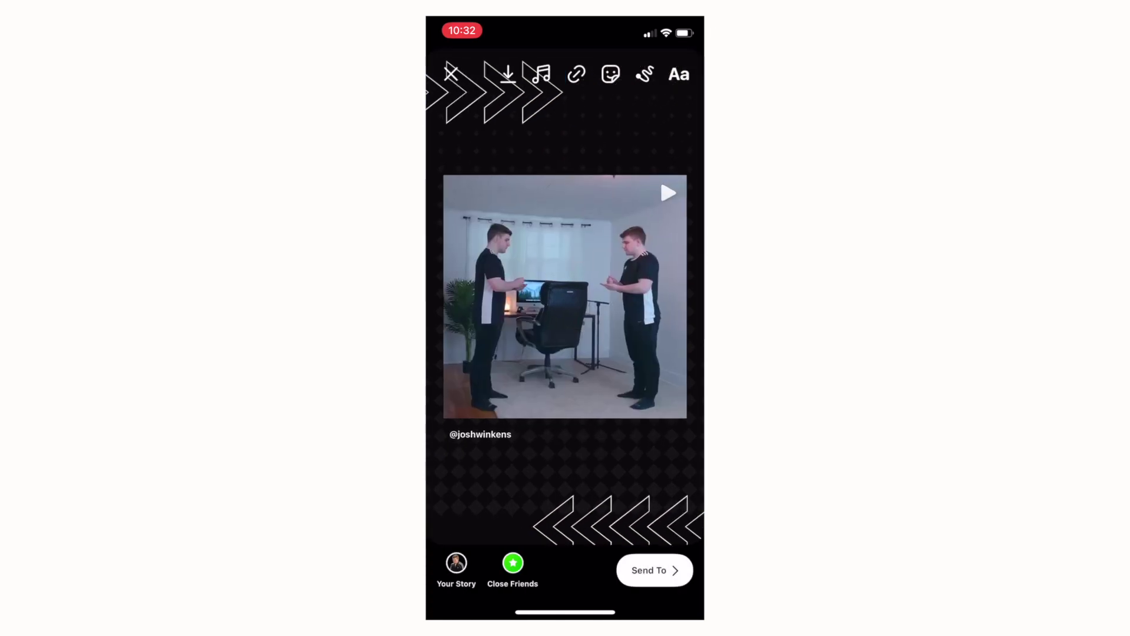
{"action": "mouse_move", "coordinate": [565, 296]}
{"action": "left_mouse_down"}
{"action": "mouse_move", "coordinate": [565, 309]}
{"action": "mouse_move", "coordinate": [566, 296]}
{"action": "left_mouse_up"}
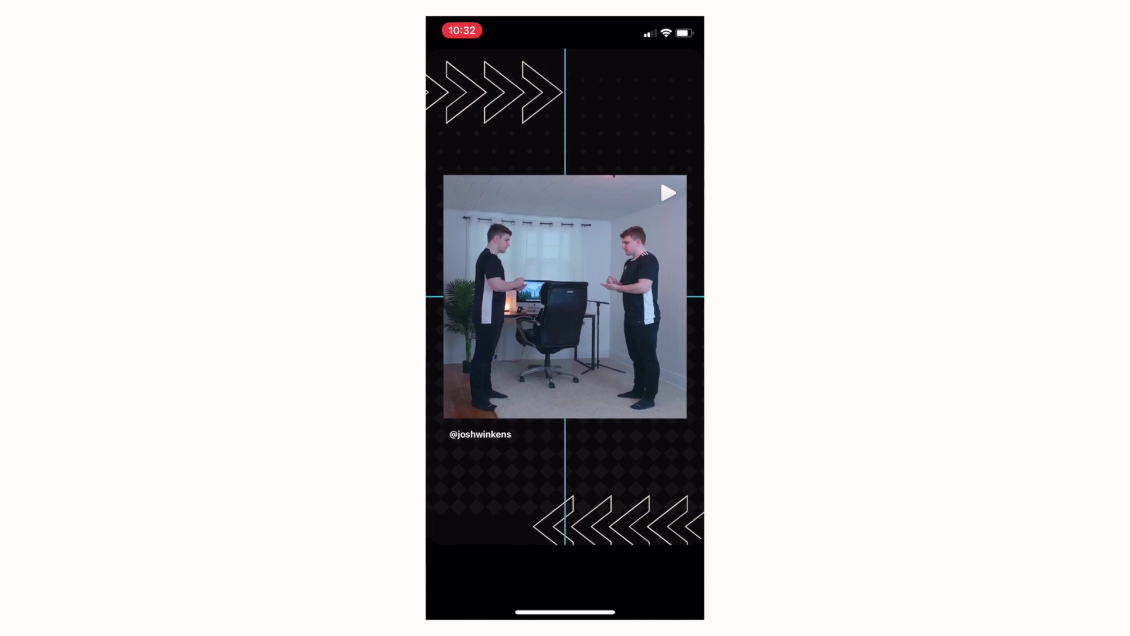
{"action": "left_click_drag", "start_coordinate": [565, 296], "coordinate": [565, 296]}
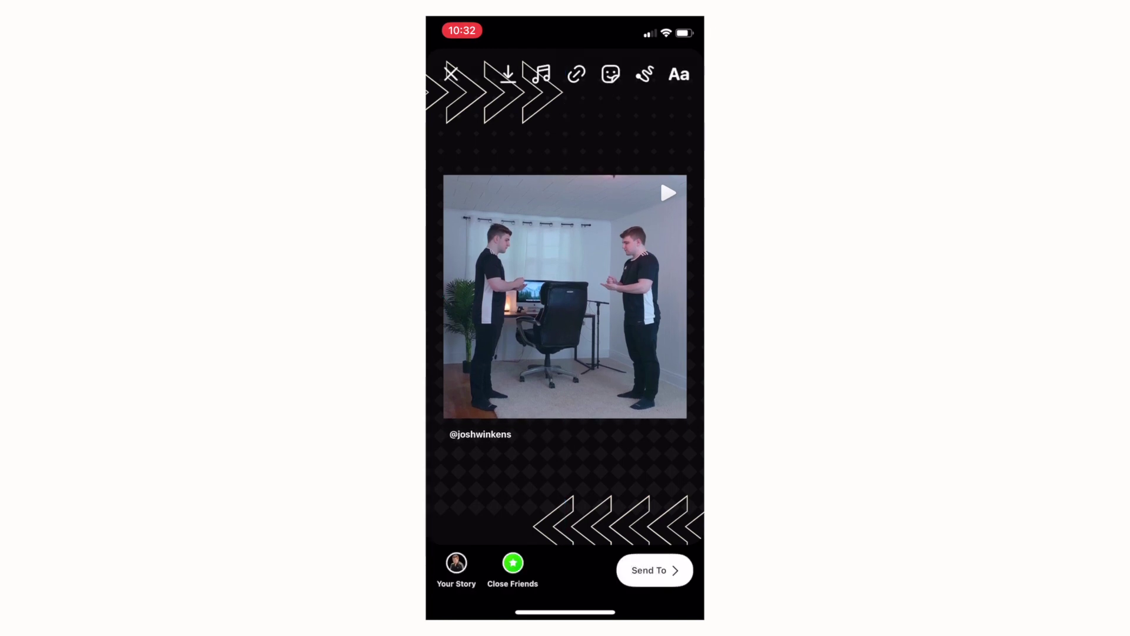
Step: Publish the composition to Your Story and view it from the profile page
{"action": "left_click", "coordinate": [456, 563]}
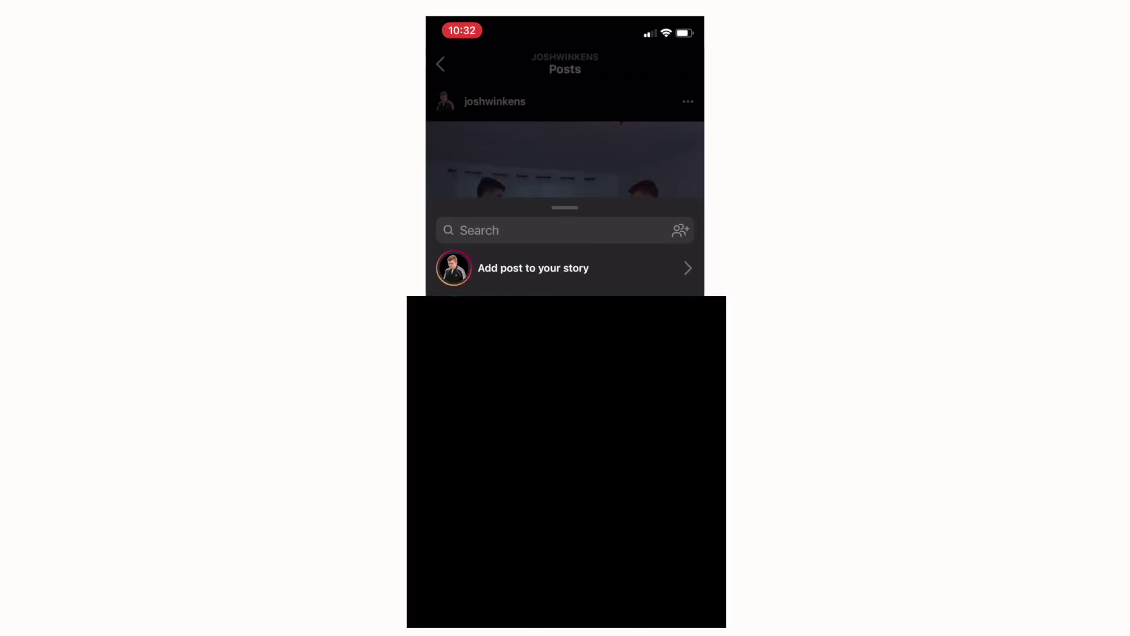
{"action": "left_click", "coordinate": [440, 64]}
{"action": "scroll", "coordinate": [565, 339], "scroll_direction": "up", "scroll_amount": 10}
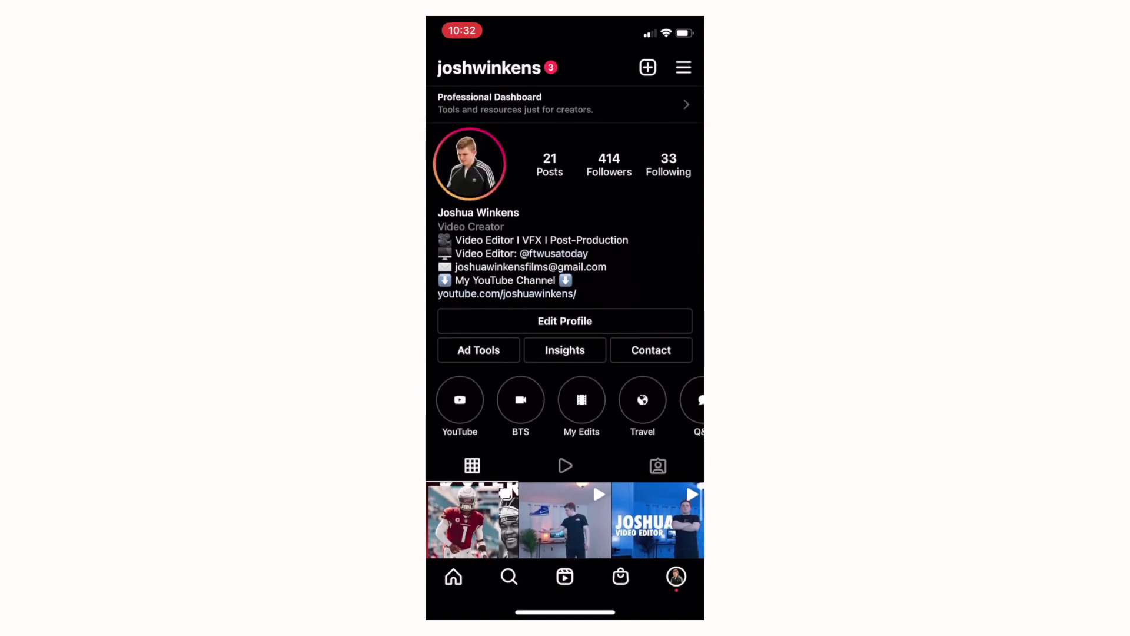
{"action": "scroll", "coordinate": [565, 324], "scroll_direction": "up", "scroll_amount": 3}
{"action": "left_click", "coordinate": [469, 163]}
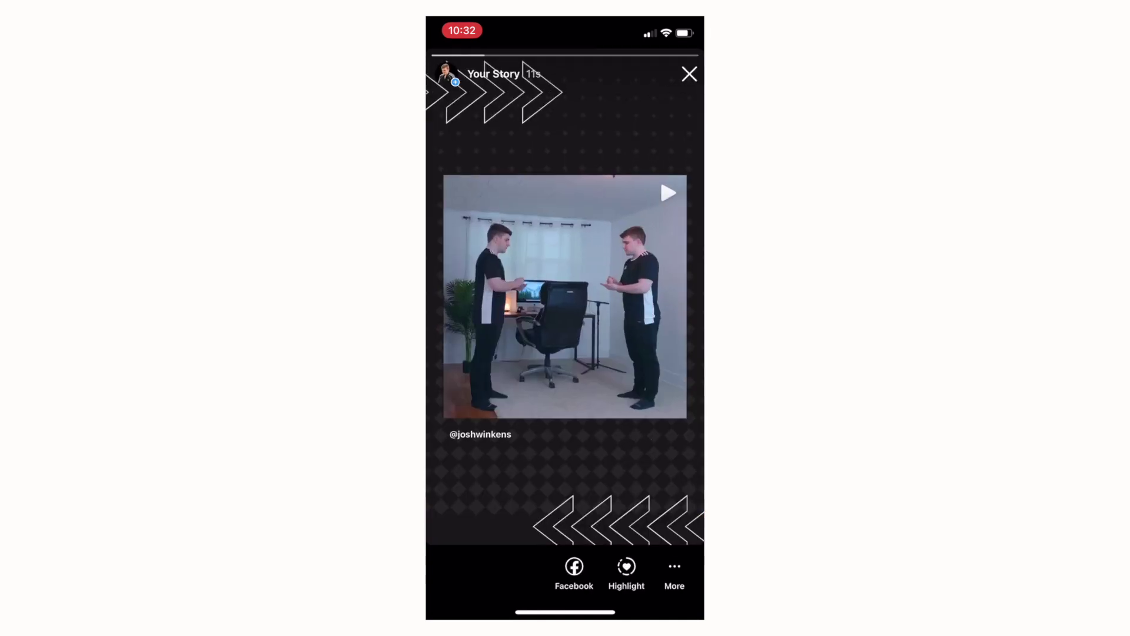